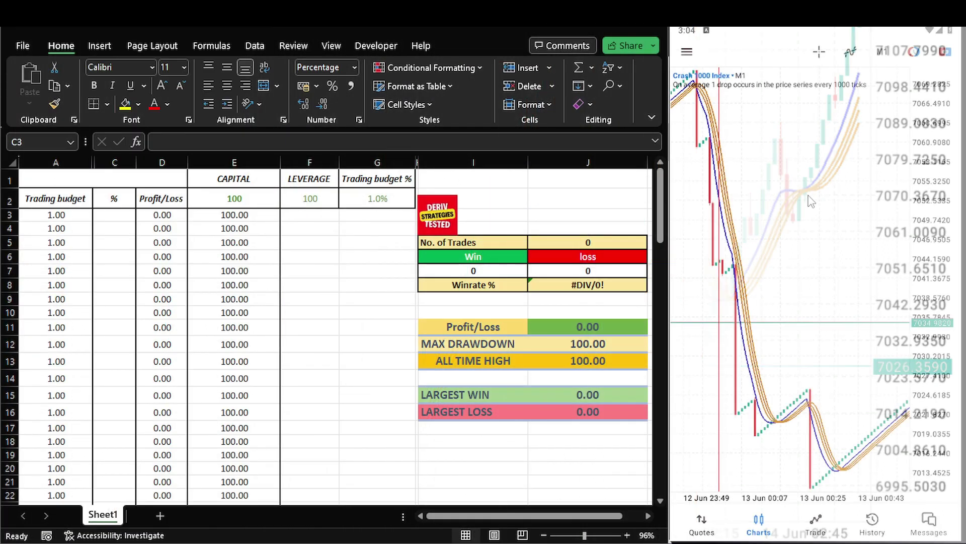
Step: Draw a Fibonacci retracement from entry to stop loss at the moving-average crossover around 13 Jun 03:54 on the Crash 1000 M1 chart
left_click_drag(809, 200, 723, 188)
left_click_drag(843, 218, 712, 222)
left_click_drag(805, 203, 708, 201)
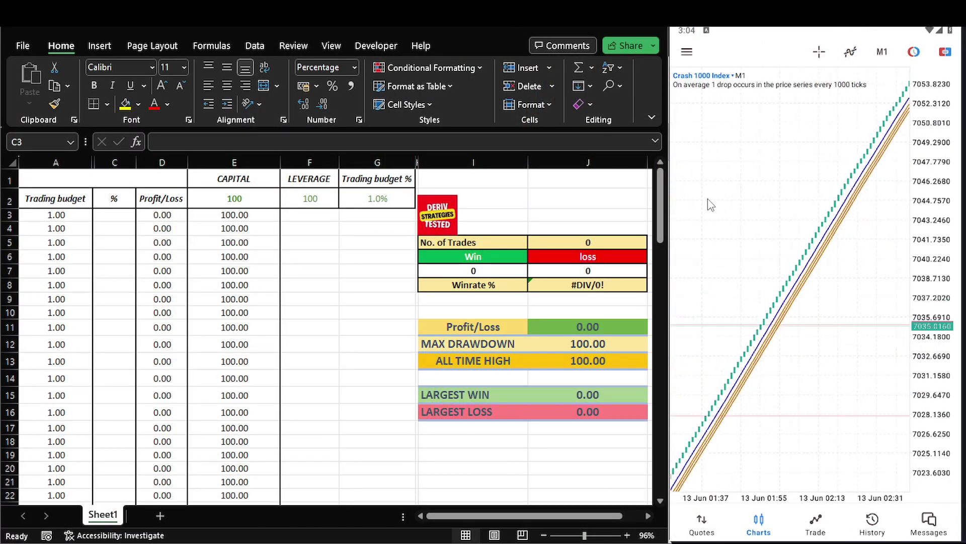
left_click_drag(798, 195, 738, 196)
left_click_drag(839, 192, 717, 201)
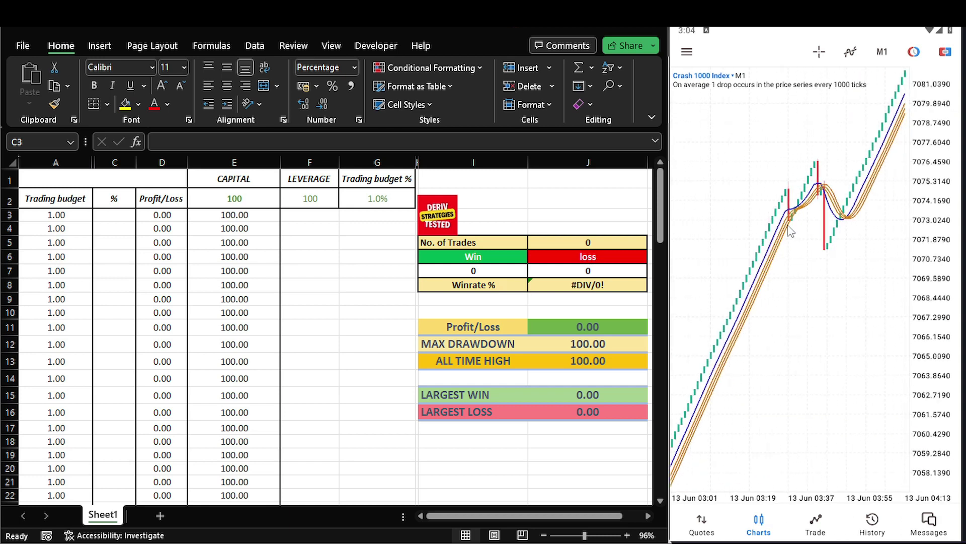
left_click_drag(788, 228, 730, 227)
left_click(732, 233)
left_click(699, 262)
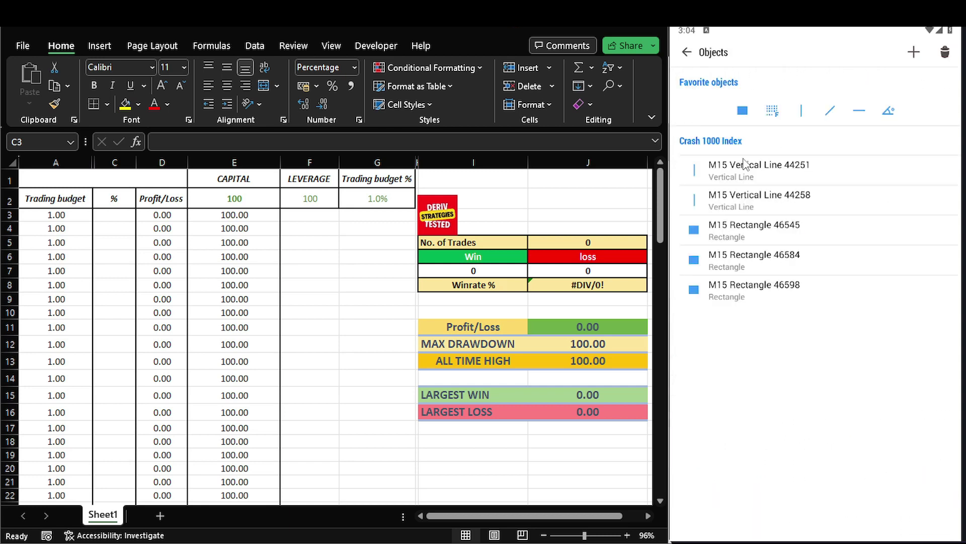
left_click(771, 111)
left_click_drag(775, 308, 817, 342)
Step: Record the first trade's result as 12% in cell C3 of the tracking sheet
left_click(105, 214)
type("12")
key("Return")
Step: Draw a Fibonacci retracement from entry to stop loss at the upward crossover around 13 Jun 04:28
left_click_drag(803, 395, 703, 364)
left_click(751, 348)
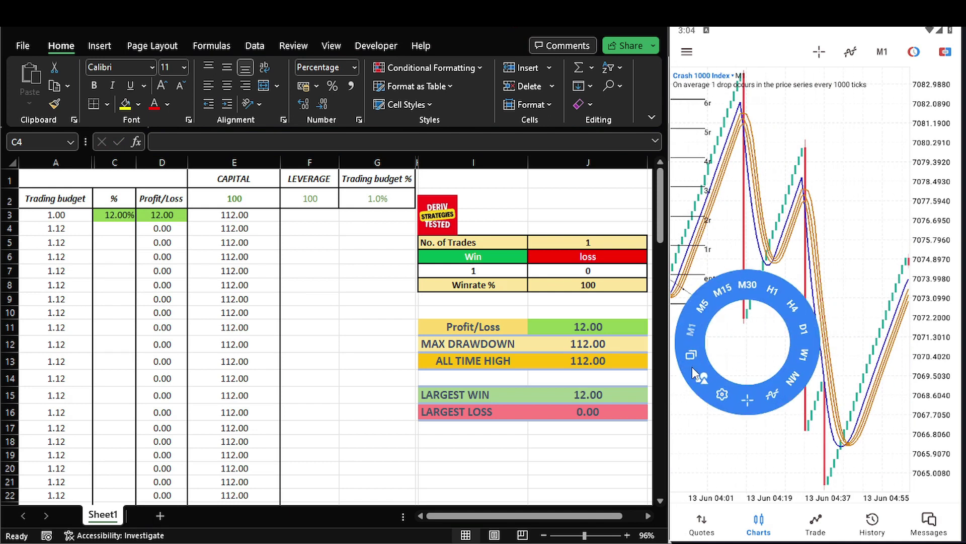
left_click(693, 366)
left_click(773, 112)
left_click_drag(773, 230, 815, 268)
Step: Read the entry level with the crosshair and set the Entry Price Level to 7076.2281 in the web synthetic indices calculator
left_click(819, 52)
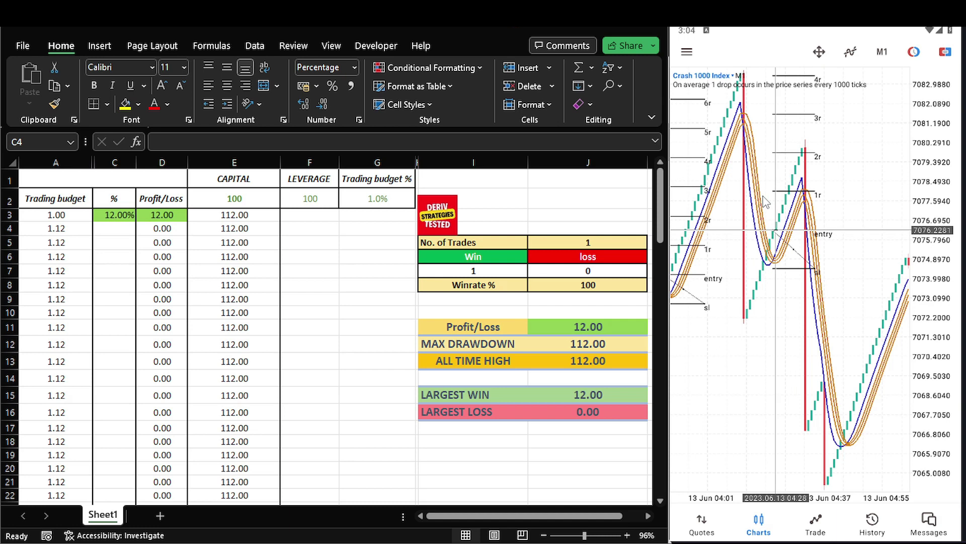
left_click(654, 527)
double_click(90, 243)
type("7076.2281")
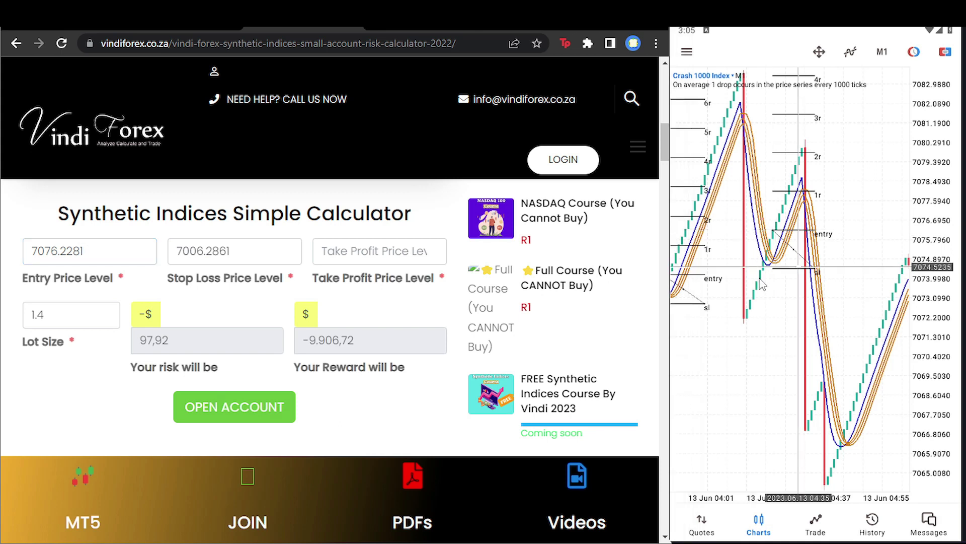
Step: Set the calculator's Stop Loss Price Level to 7074.4299, the level of the Fibonacci's sl line
double_click(252, 249)
type("7074.4")
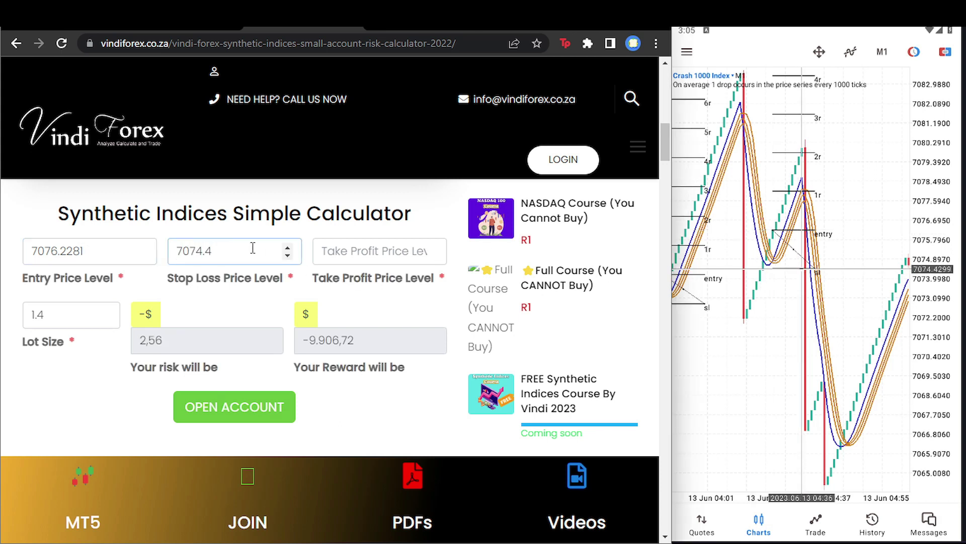
type("299")
Step: Set the calculator's lot size to 1.2
left_click(64, 318)
key("BackSpace")
type("32")
key("BackSpace")
key("BackSpace")
type("1")
key("BackSpace")
type("2")
Step: Place the crosshair at the bottom of the large drop candle and set the Stop Loss Price Level to 7067.6798
left_click_drag(740, 287, 764, 454)
double_click(248, 244)
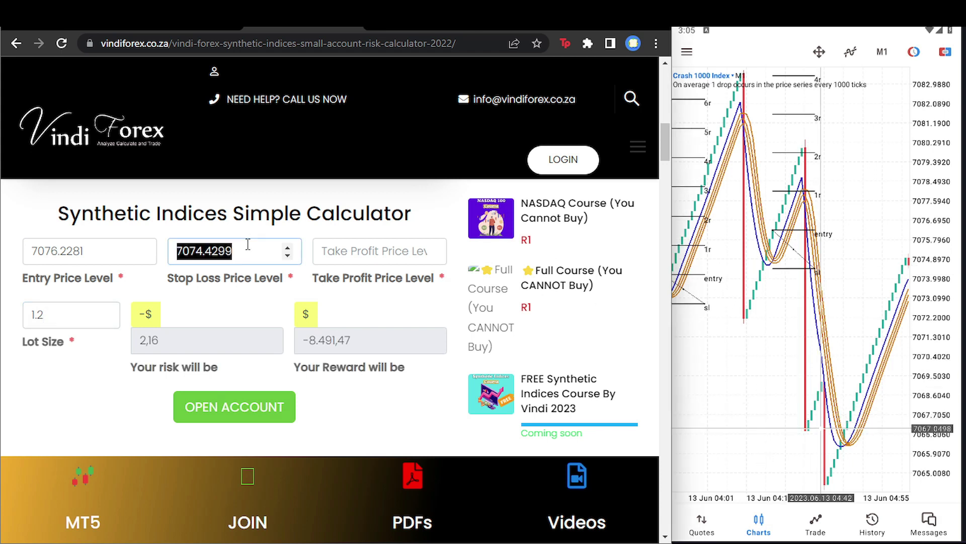
type("7067")
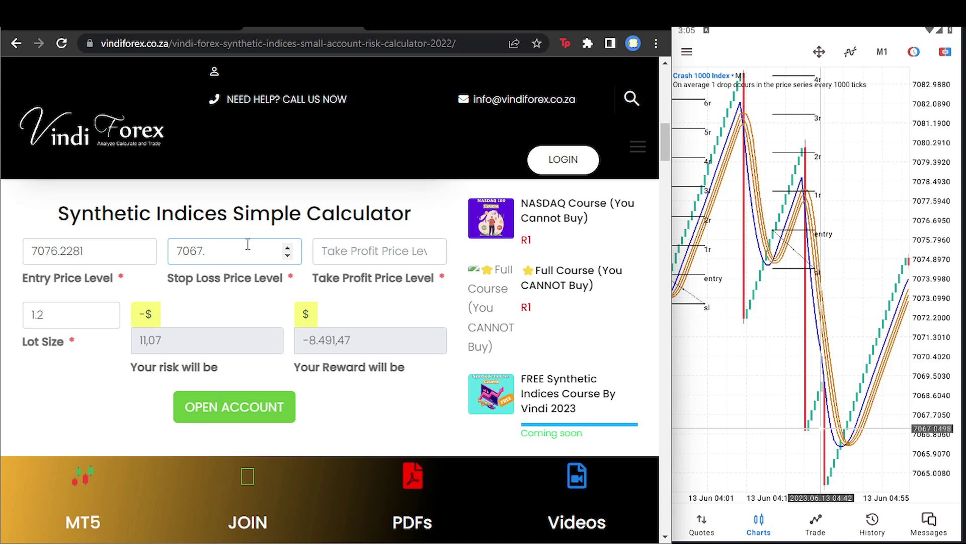
type(".6798")
Step: Switch back to the Excel sheet and record the second trade's result as -10.26% in cell C4
left_click(682, 530)
type("-1.")
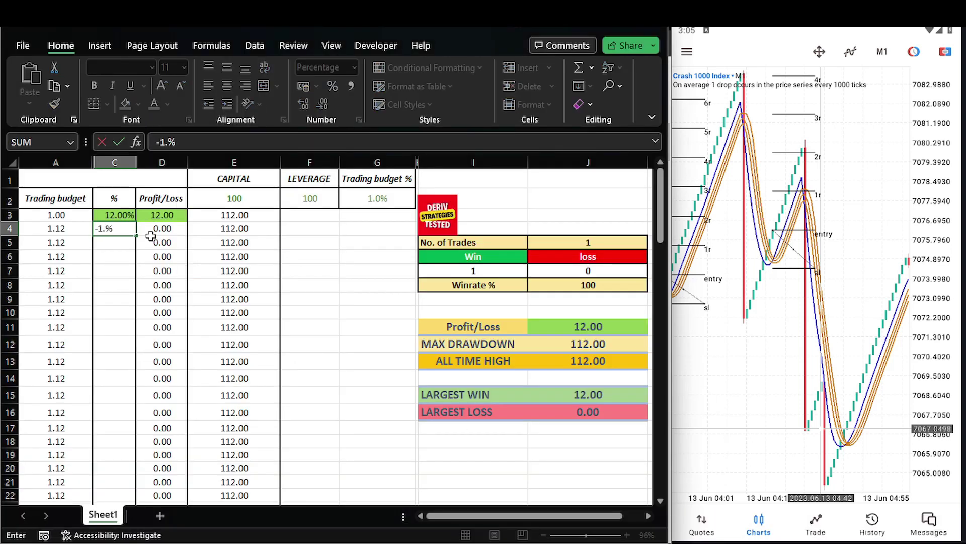
key("BackSpace")
type("0.26")
key("Return")
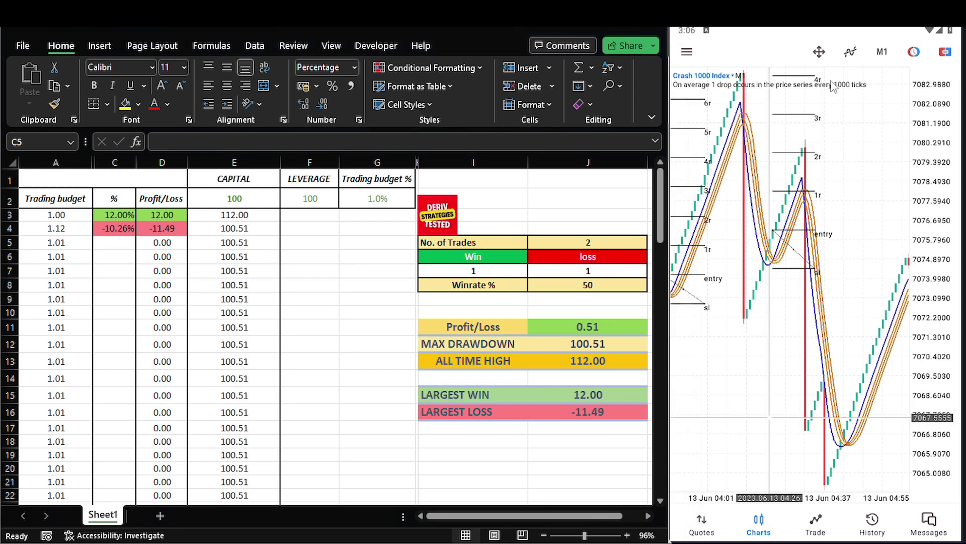
Step: Turn off the crosshair and draw a Fibonacci retracement from entry to stop loss at the crossover around 13 Jun 04:51
left_click(820, 53)
left_click_drag(819, 279, 763, 272)
left_click_drag(805, 296, 699, 273)
left_click(752, 300)
left_click(724, 332)
left_click(772, 116)
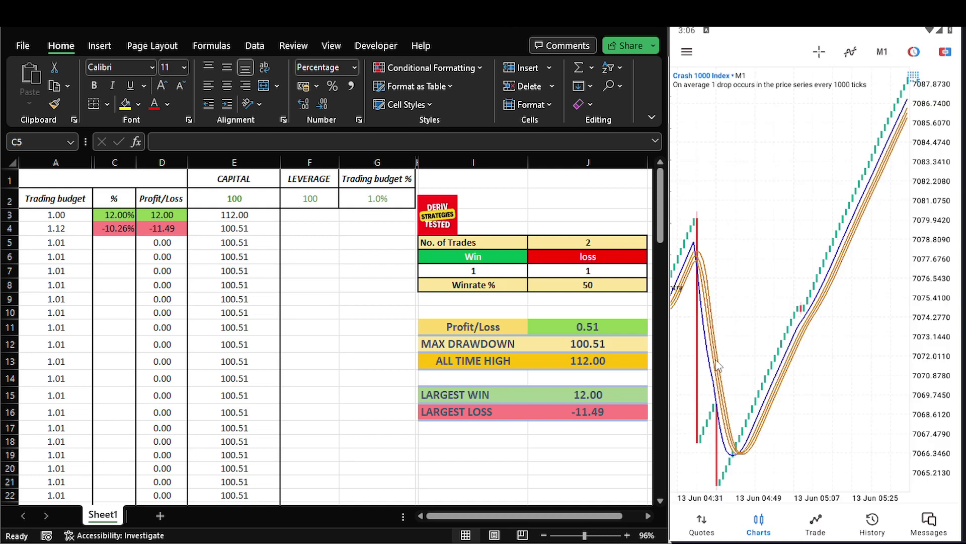
left_click_drag(742, 427, 817, 461)
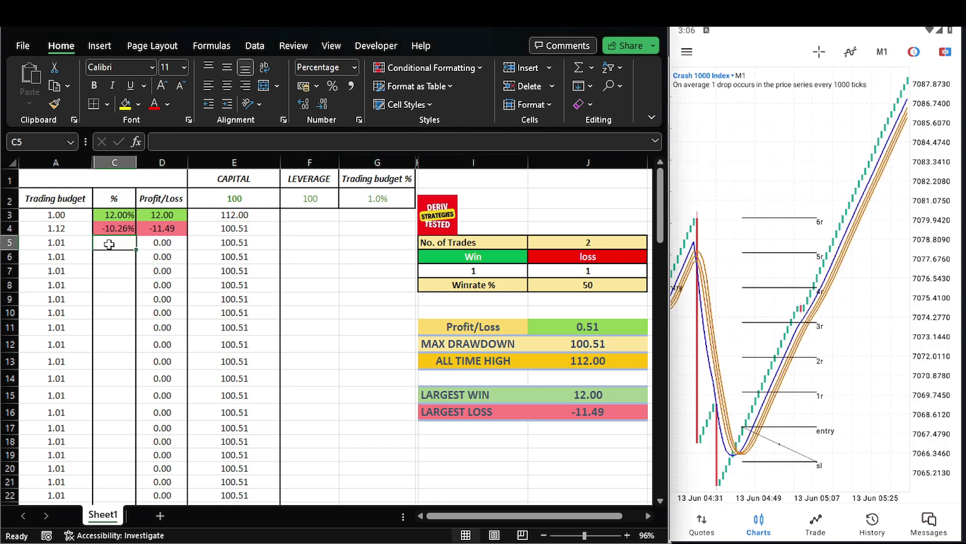
Step: Record the third trade's result as 12% in cell C5
type("12")
key("Return")
Step: Draw a Fibonacci retracement from entry to stop loss at the crossover around 13 Jun 11:53
left_click_drag(801, 155, 703, 157)
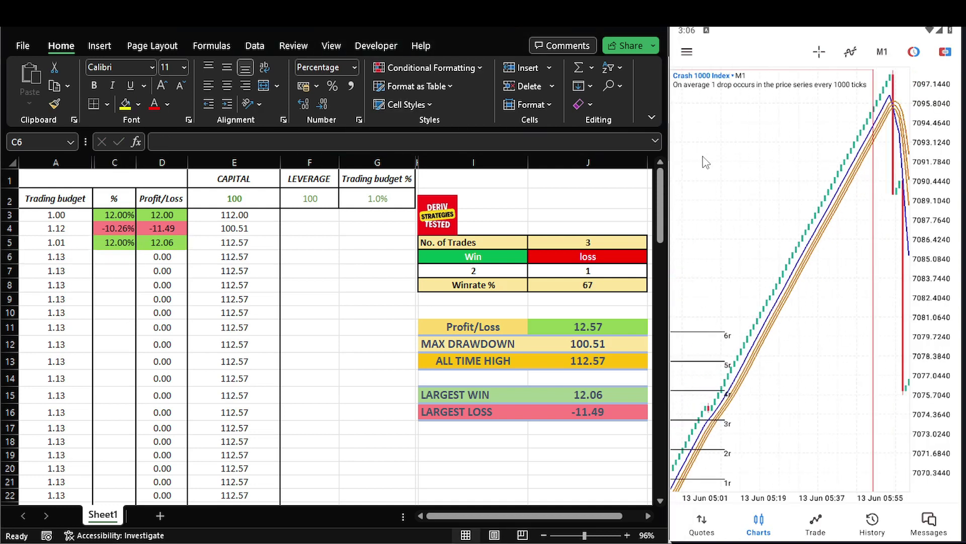
left_click_drag(833, 215, 762, 213)
left_click_drag(830, 294, 785, 285)
left_click_drag(868, 296, 715, 267)
left_click_drag(856, 315, 703, 280)
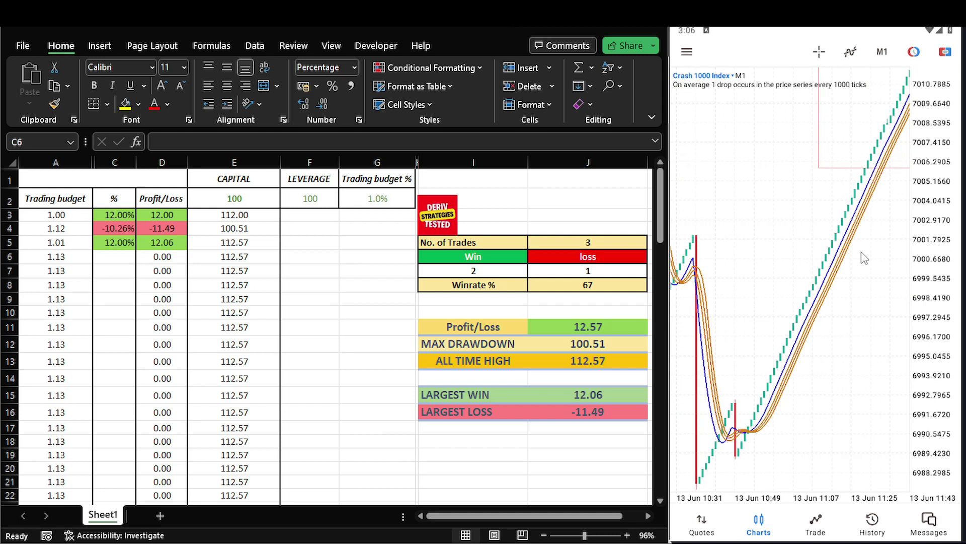
left_click_drag(861, 252, 713, 257)
left_click(713, 257)
left_click(698, 295)
left_click(774, 125)
left_click_drag(808, 286, 871, 318)
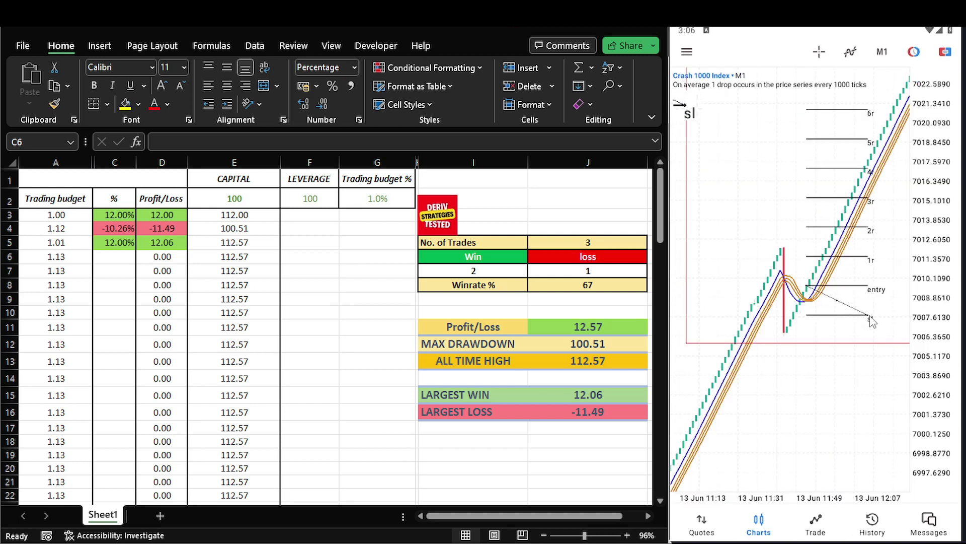
Step: Record the fourth trade's result as 12% in cell C6
left_click(120, 258)
type("12%")
key("Return")
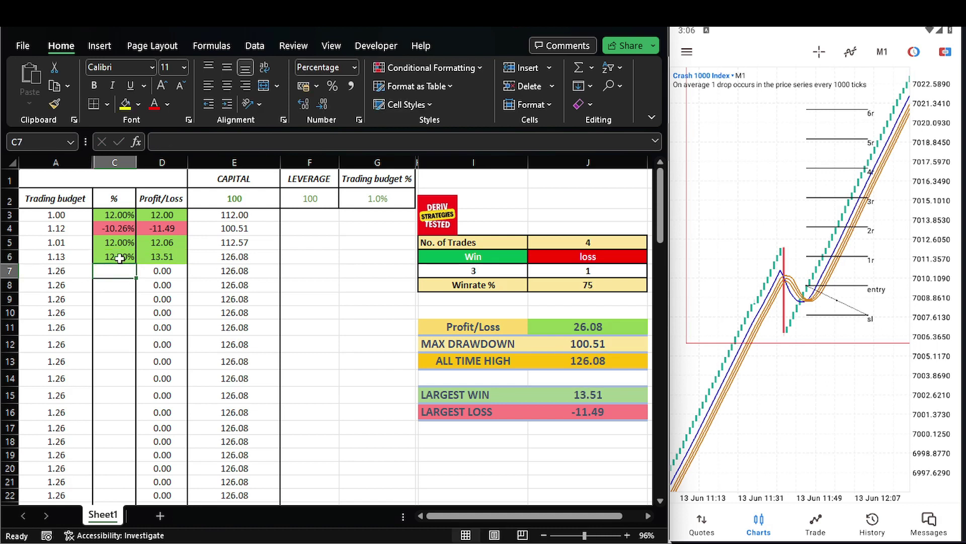
Step: Draw a Fibonacci retracement from entry to stop loss at the crossover around 13 Jun 12:47
left_click_drag(766, 221, 712, 207)
left_click_drag(852, 194, 756, 176)
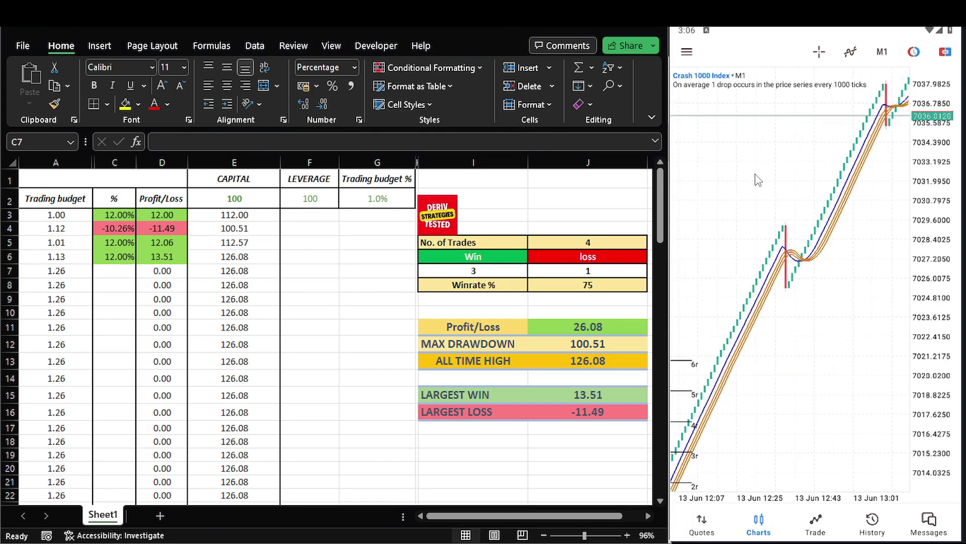
left_click(752, 173)
left_click(707, 206)
left_click(770, 113)
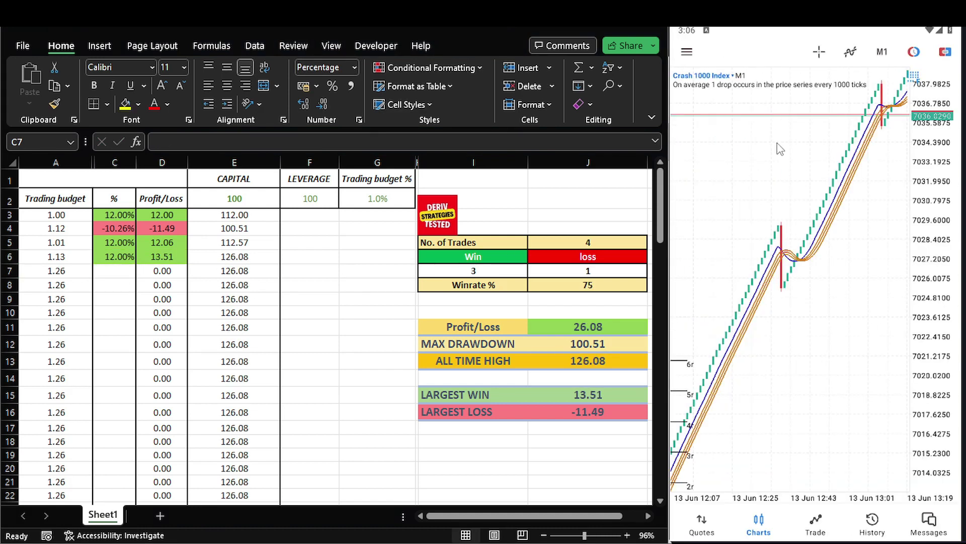
left_click_drag(805, 241, 853, 265)
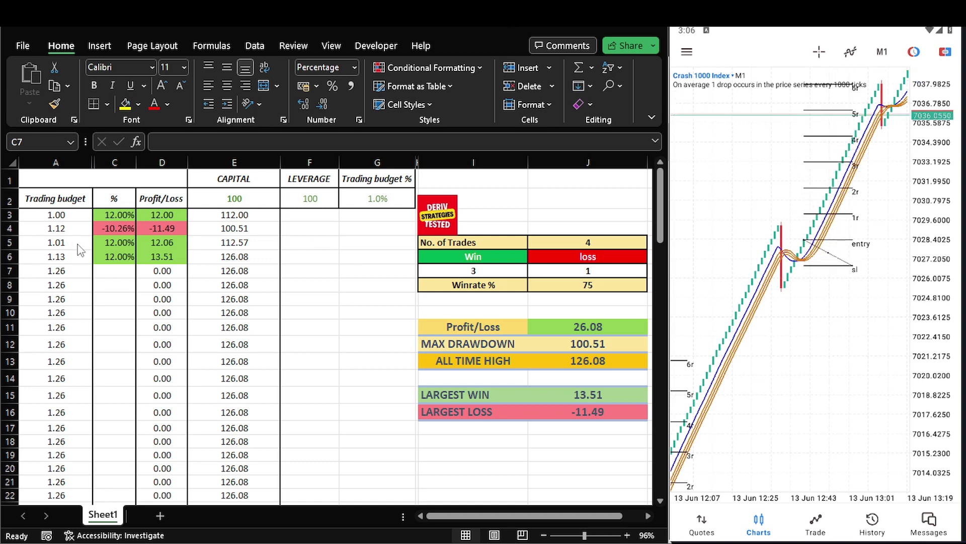
Step: Record the fifth trade's result as 12% in cell C7
left_click(112, 269)
type("12")
key("Return")
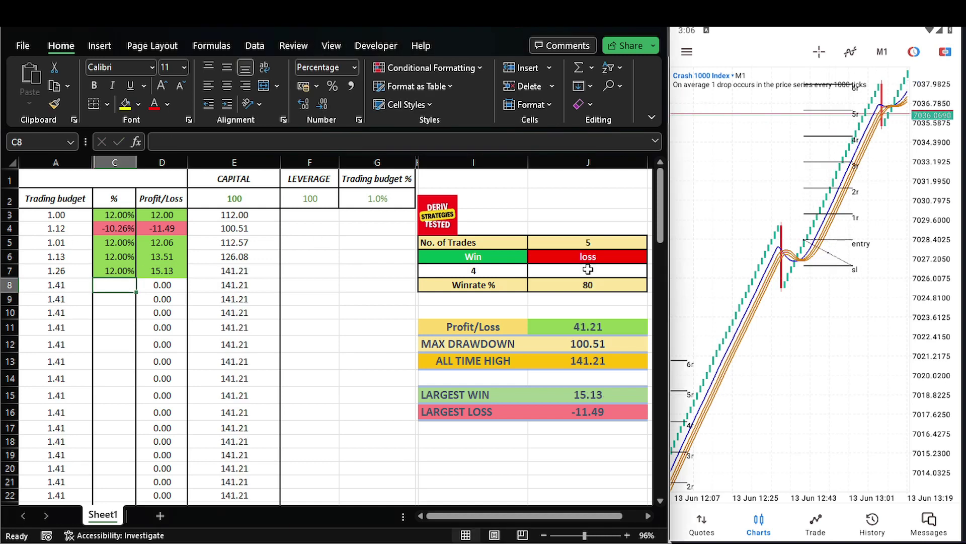
Step: Draw a Fibonacci retracement from entry to stop loss at the crossover around 13 Jun 13:57
left_click_drag(853, 265, 811, 322)
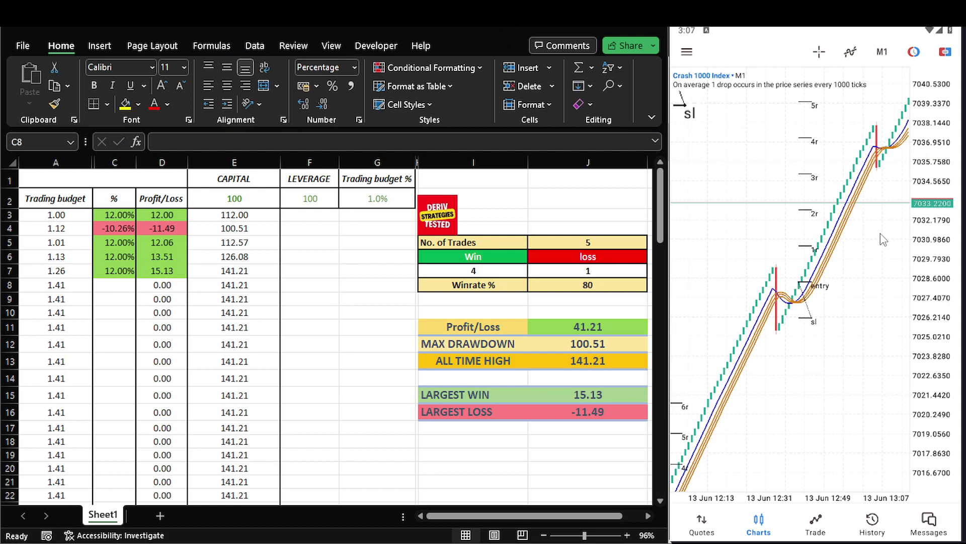
left_click_drag(882, 236, 768, 231)
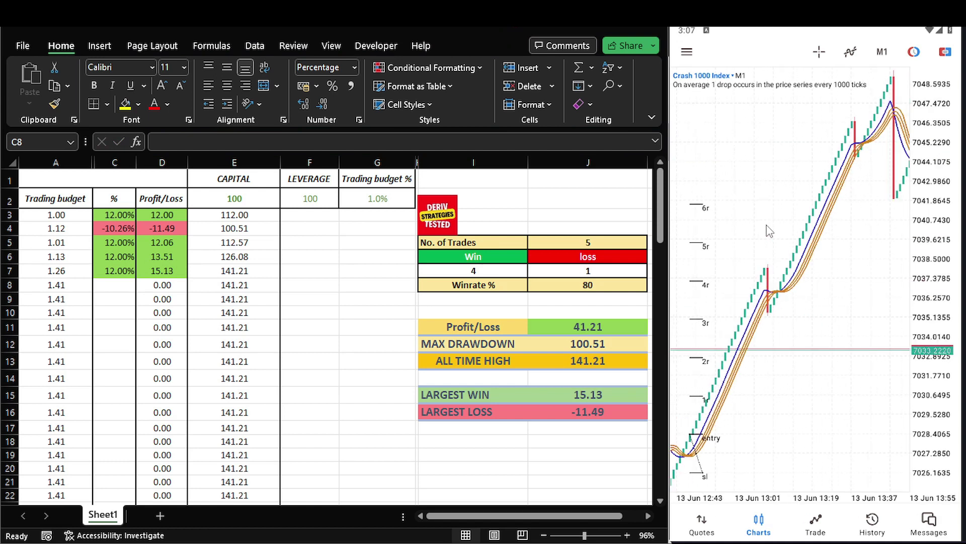
left_click_drag(872, 222, 786, 203)
left_click_drag(848, 302, 790, 290)
left_click(790, 292)
left_click(746, 326)
left_click(779, 112)
left_click_drag(798, 203, 841, 249)
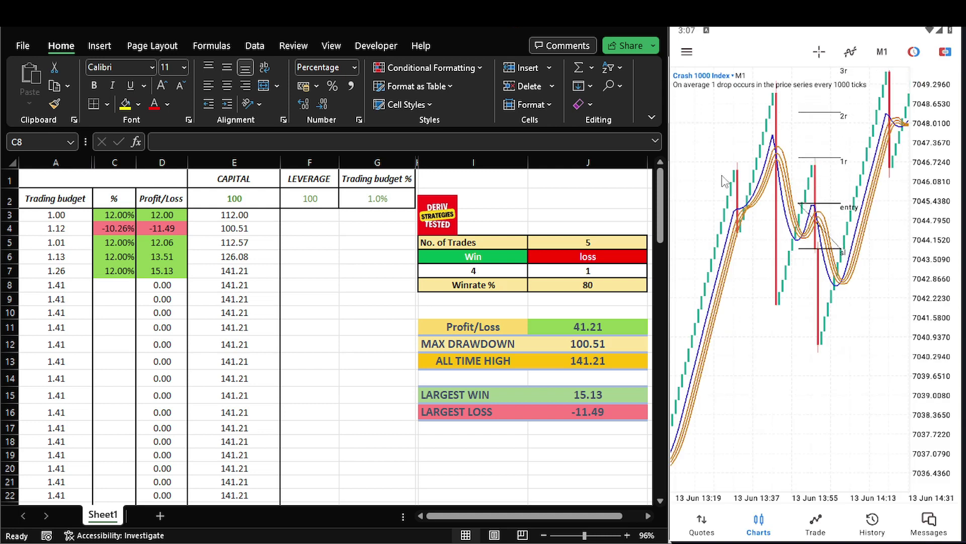
Step: Record the sixth trade's result as -2% in cell C8
left_click(127, 284)
type("-2%")
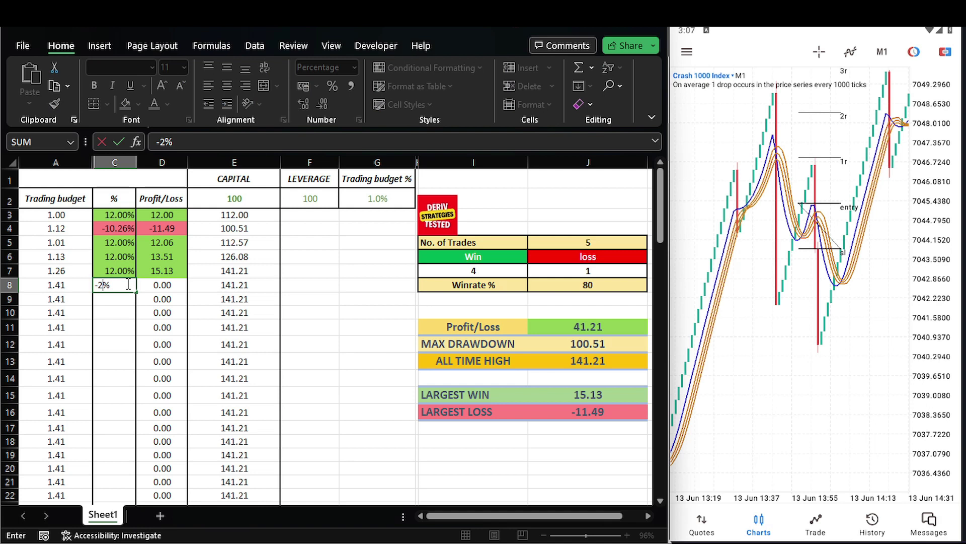
key("Return")
Step: Draw a Fibonacci retracement from entry to stop loss at the crossover around 13 Jun 14:10
left_click_drag(815, 356, 731, 306)
left_click(724, 302)
left_click(699, 330)
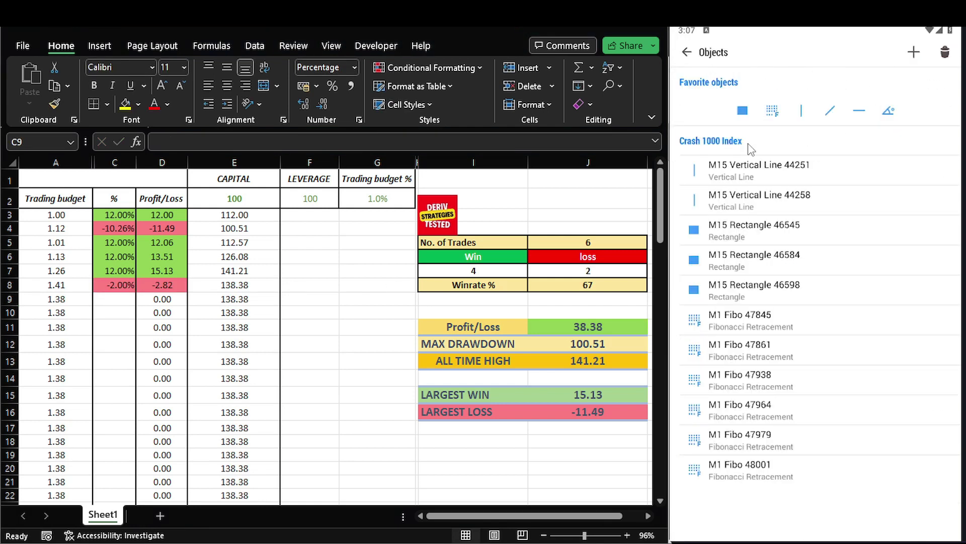
left_click(773, 114)
left_click_drag(775, 407, 824, 444)
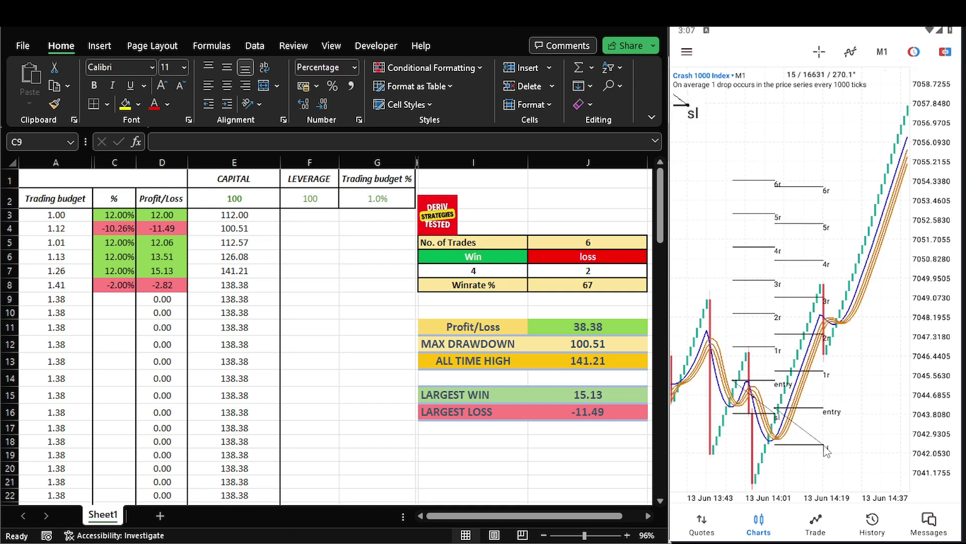
Step: Record the seventh trade's result as 12% in cell C9
left_click(108, 299)
type("12")
key("Return")
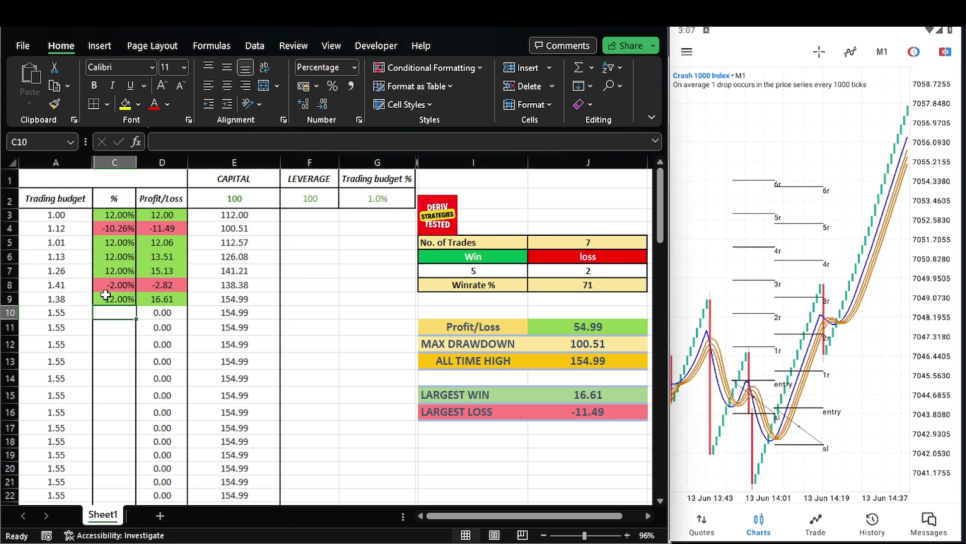
Step: Draw a Fibonacci retracement from entry to stop loss at the crossover around 13 Jun 14:30
left_click_drag(840, 148, 760, 140)
left_click(765, 164)
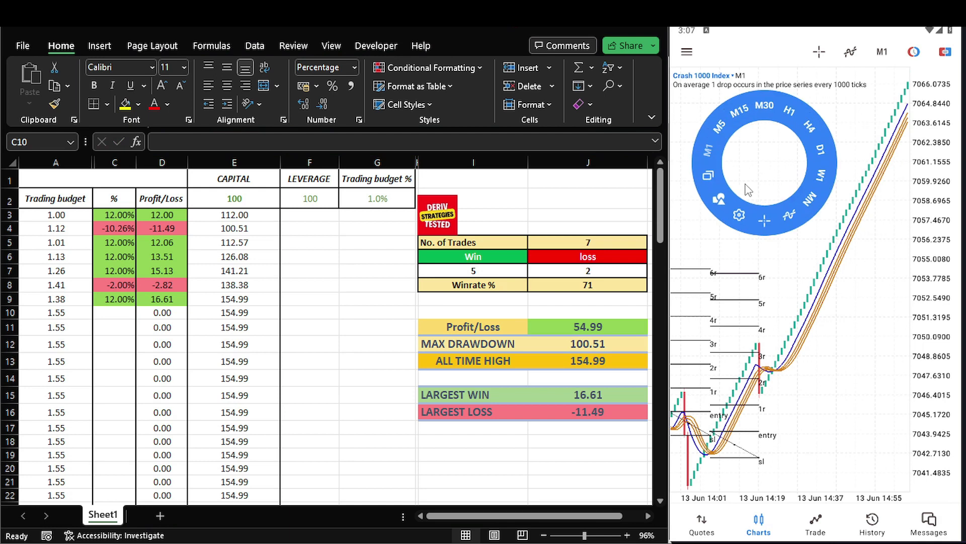
left_click(718, 201)
left_click(770, 113)
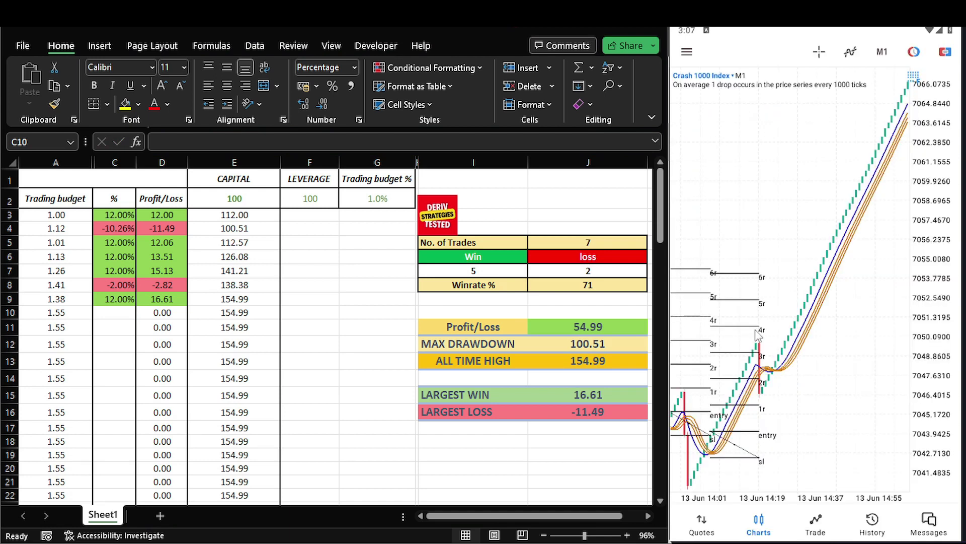
left_click(775, 362)
Step: Record the eighth trade's result as 12% in cell C10
left_click(123, 311)
type("12")
key("Return")
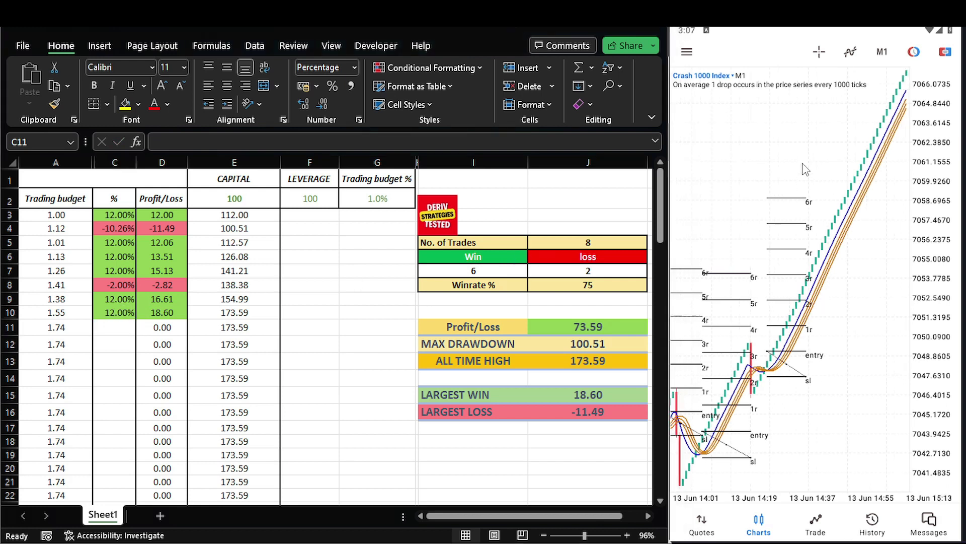
Step: Add another Fibonacci retracement from entry to stop loss at the following upward crossover on the Crash 1000 chart
left_click(792, 232)
left_click(753, 146)
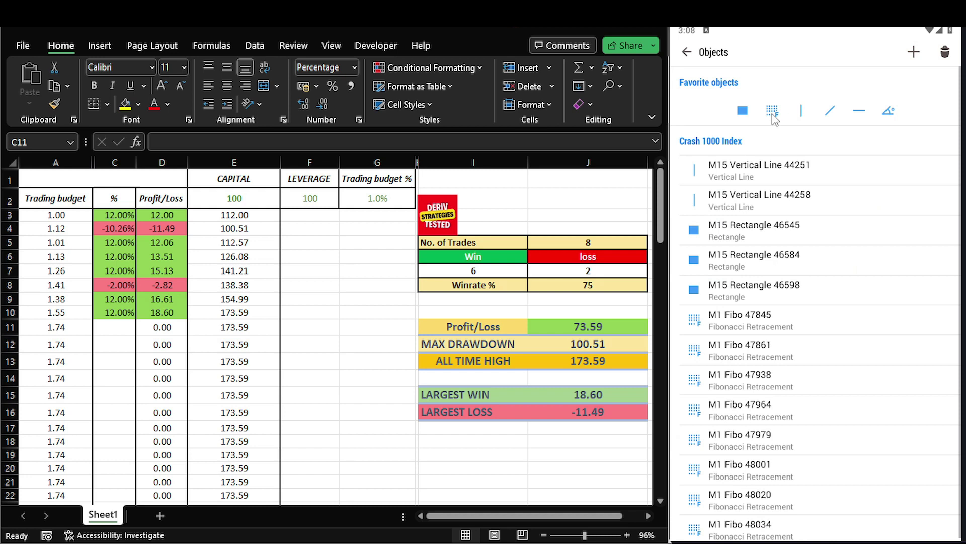
left_click(773, 115)
left_click_drag(781, 411, 839, 450)
Step: Record the ninth trade's result as 12% in cell C11
left_click(109, 321)
type("12%")
key("Return")
Step: Draw a Fibonacci retracement from entry to stop loss at the crossover around 13 Jun 16:29
left_click(744, 144)
left_click_drag(857, 162, 723, 156)
left_click(730, 243)
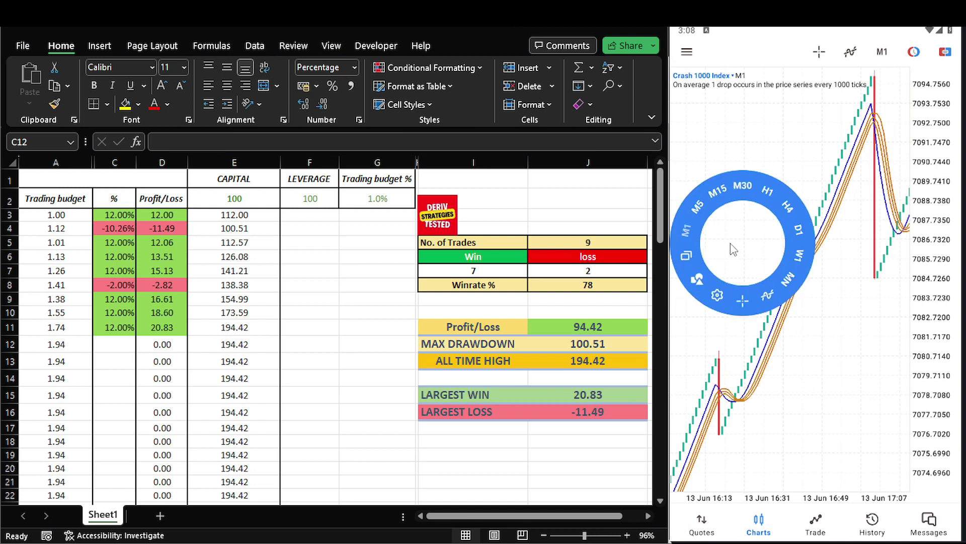
left_click(698, 286)
left_click(757, 207)
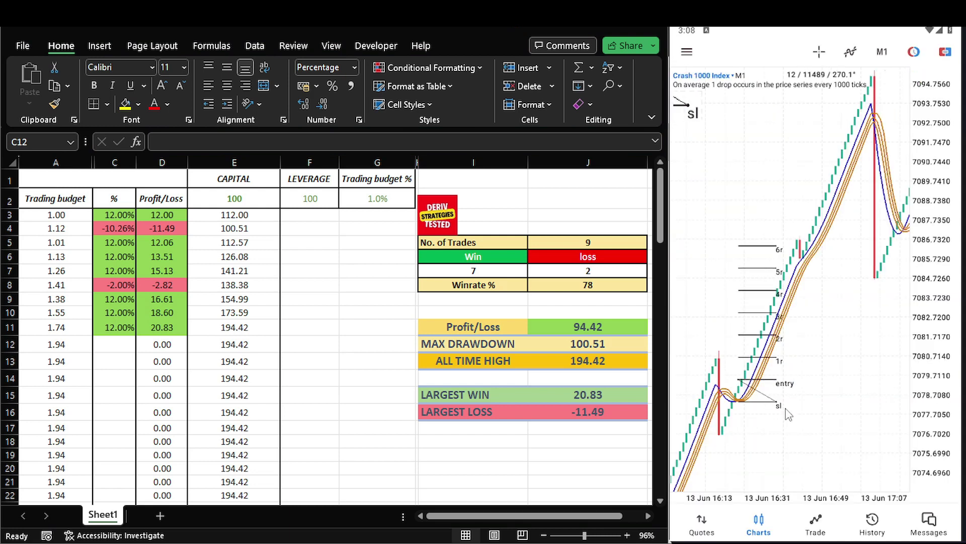
Step: Record the tenth trade's result as 12% in cell C12
left_click(115, 344)
type("12%")
key("Return")
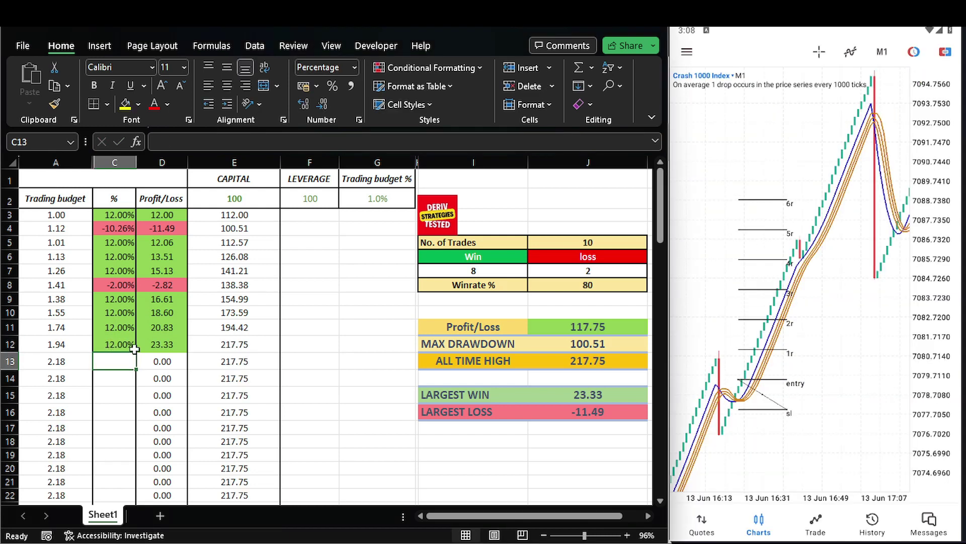
Step: Draw a Fibonacci retracement from entry to stop loss at the upward crossover just after 13 Jun 17:14
left_click(794, 279)
left_click_drag(851, 249, 820, 267)
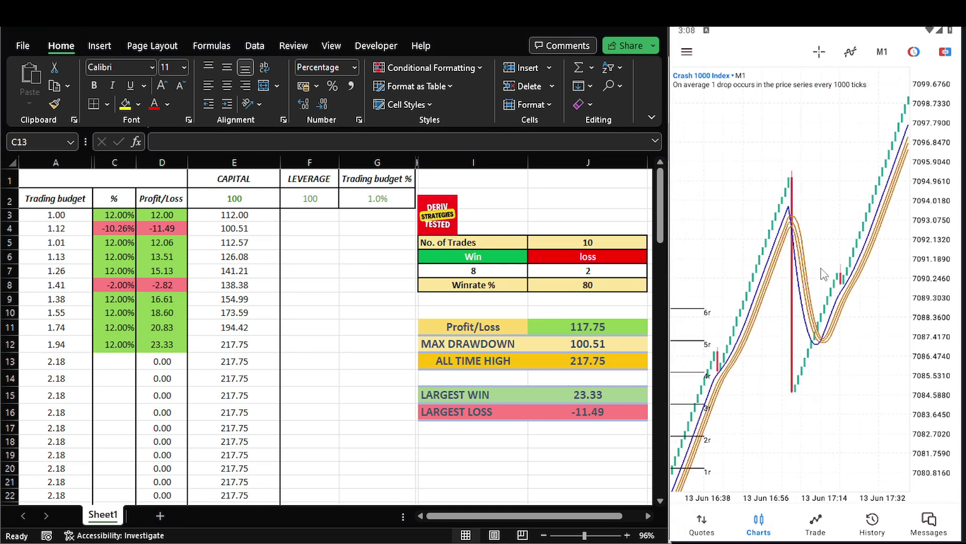
left_click(850, 52)
left_click(773, 114)
left_click_drag(818, 311, 873, 352)
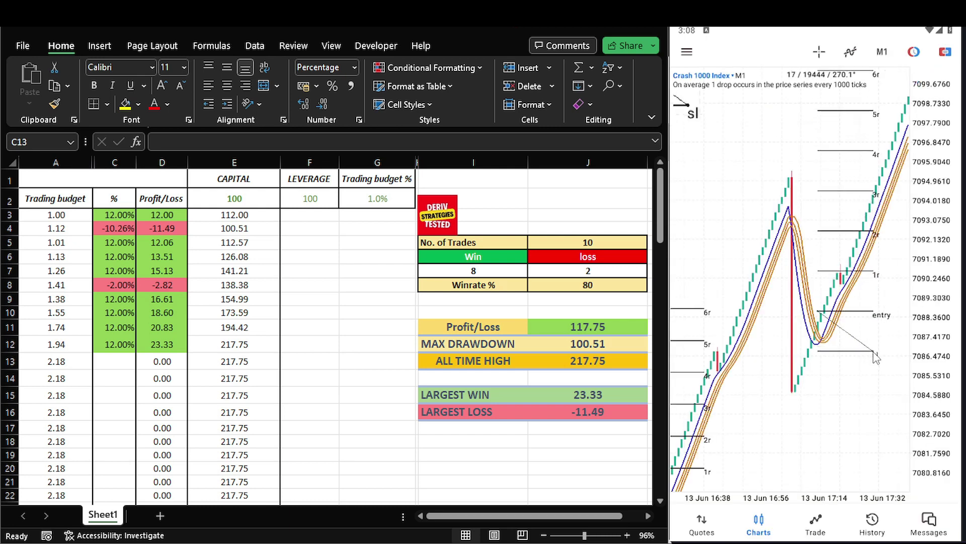
Step: Record the eleventh trade's result as 12% in cell C13
left_click(106, 362)
type("12%")
key("Return")
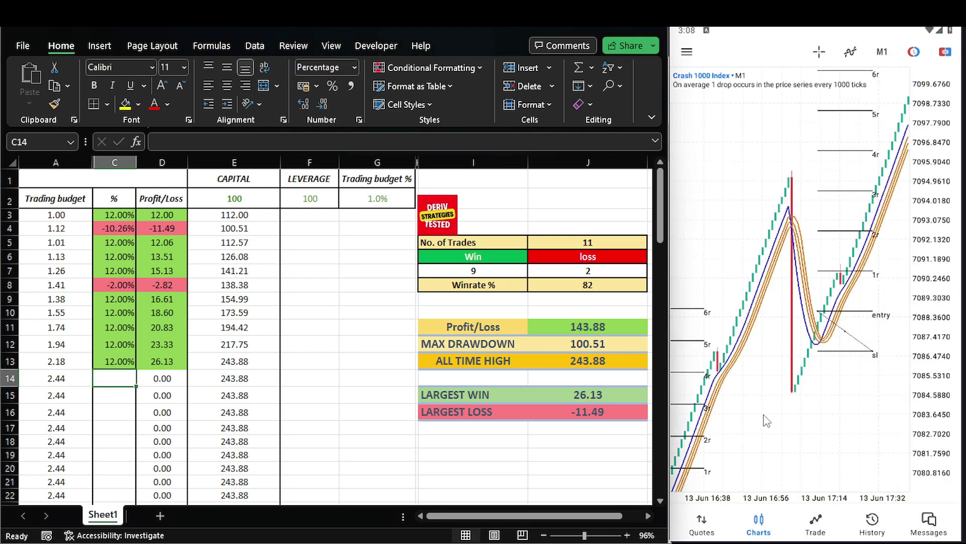
Step: Draw a Fibonacci retracement from entry to stop loss at the brief upward crossover around 13 Jun 18:19
left_click_drag(843, 390, 785, 397)
mouse_move(856, 341)
left_mouse_down()
mouse_move(800, 322)
mouse_move(795, 293)
mouse_move(734, 283)
left_mouse_up()
left_click(730, 278)
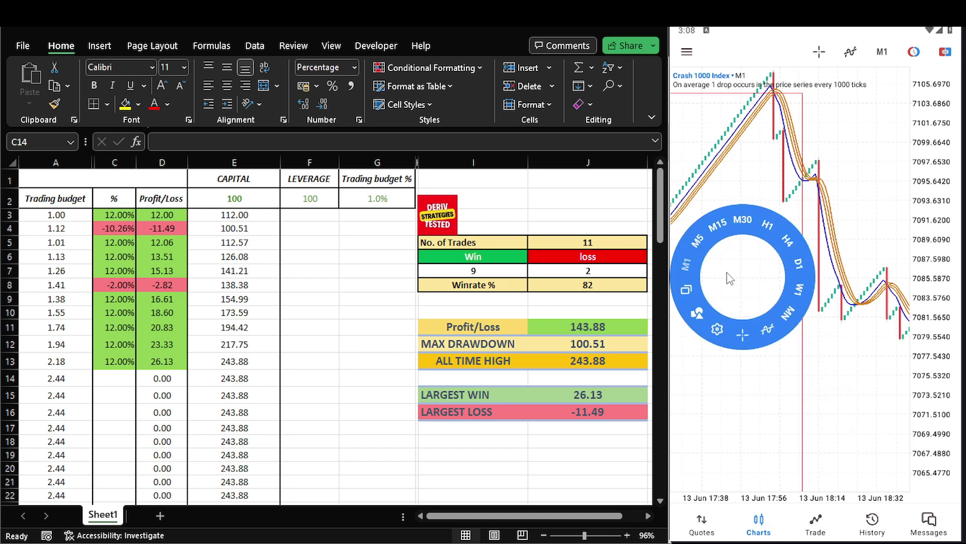
left_click(700, 312)
left_click(775, 117)
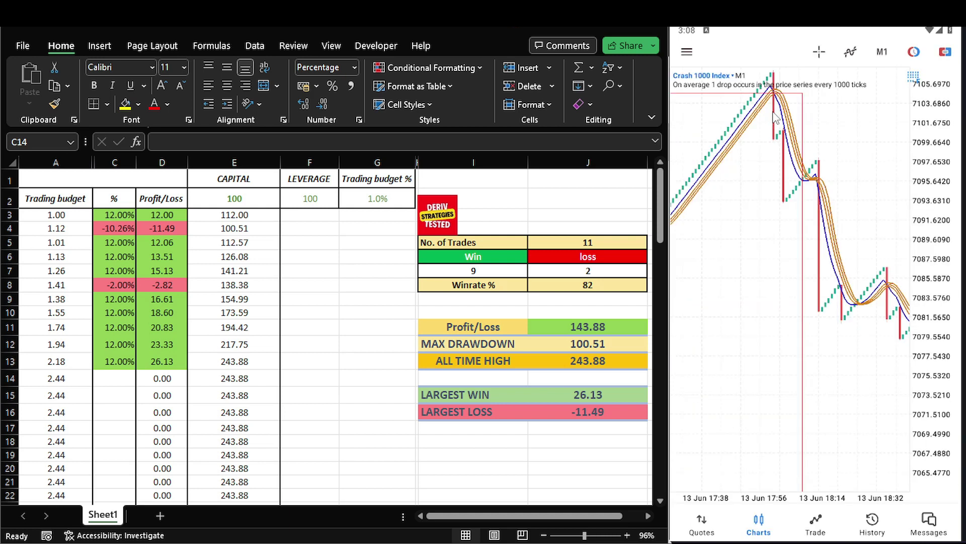
left_click(814, 166)
Step: Read the entry line's price with the crosshair and enter 7097.4406 as the Entry Price Level in the Chrome Synthetic Indices calculator
left_click(819, 53)
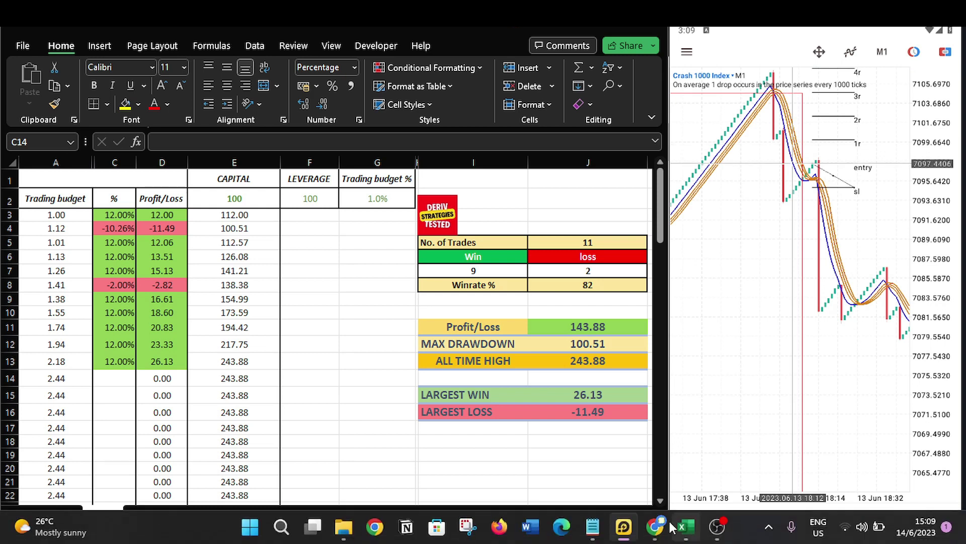
left_click(656, 527)
double_click(61, 257)
type("7097.4406")
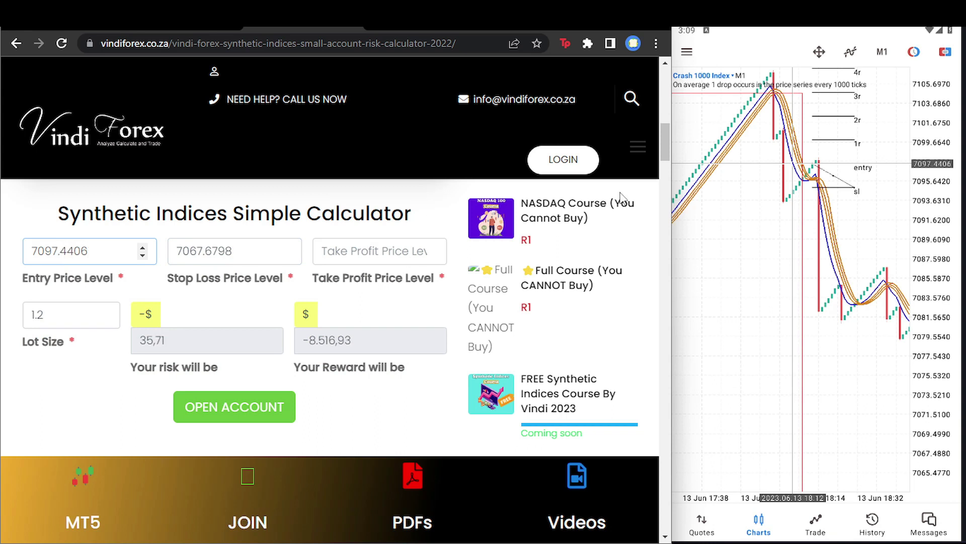
Step: Read the stop loss line's price with the crosshair and set the calculator's Stop Loss Price Level to 7094.9690
left_click_drag(740, 186, 770, 215)
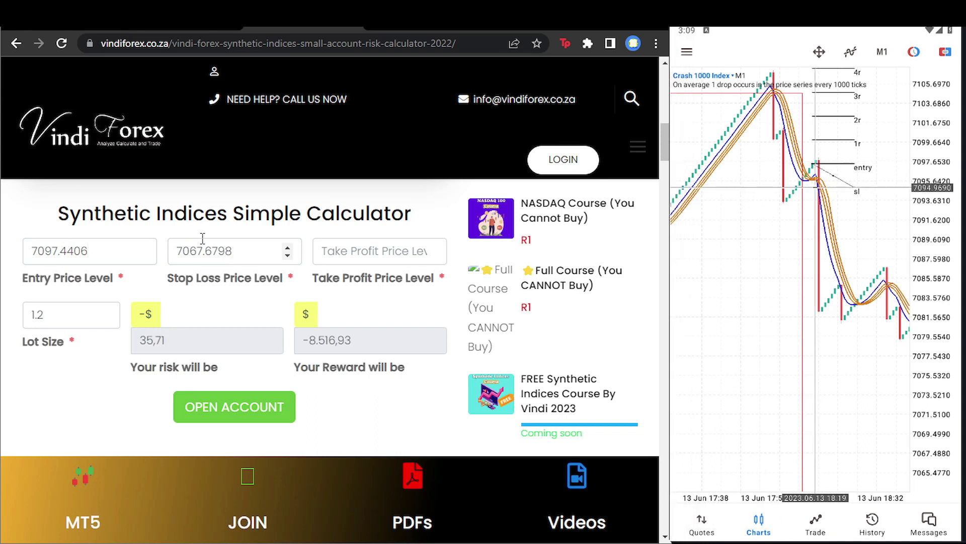
double_click(215, 252)
type("7094")
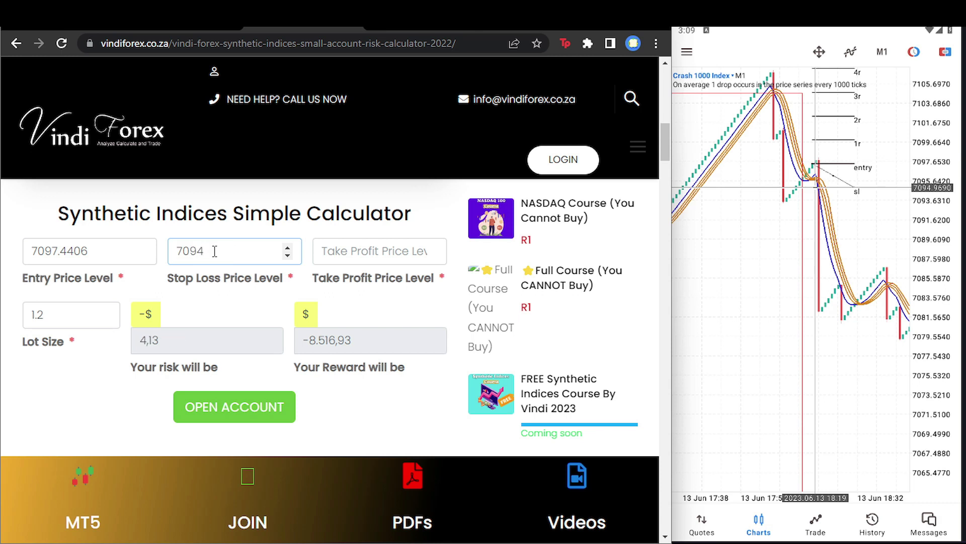
type(".969")
left_click(339, 260)
left_click(65, 313)
Step: Switch to Excel and record the twelfth trade's result as -2% in cell C14
mouse_move(636, 525)
left_click(686, 526)
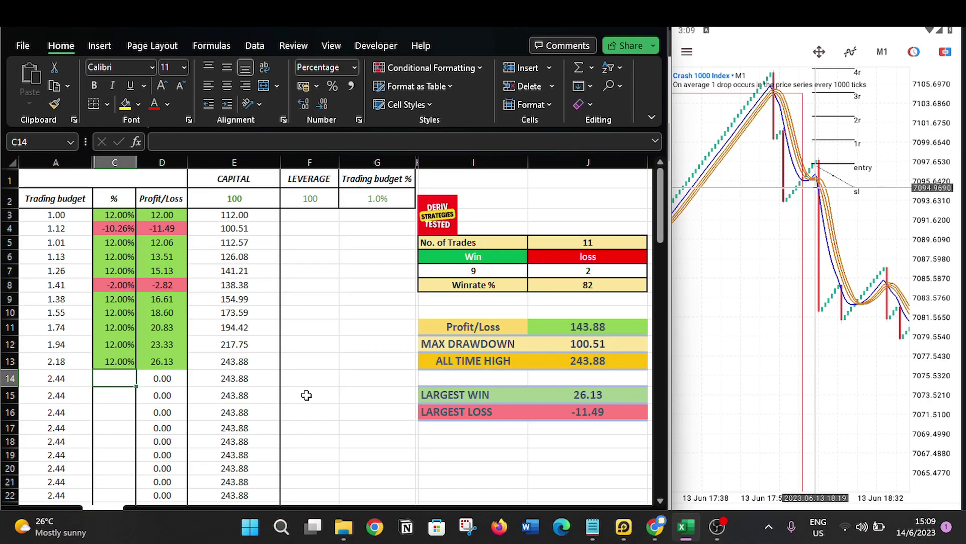
type("-2%")
key("Return")
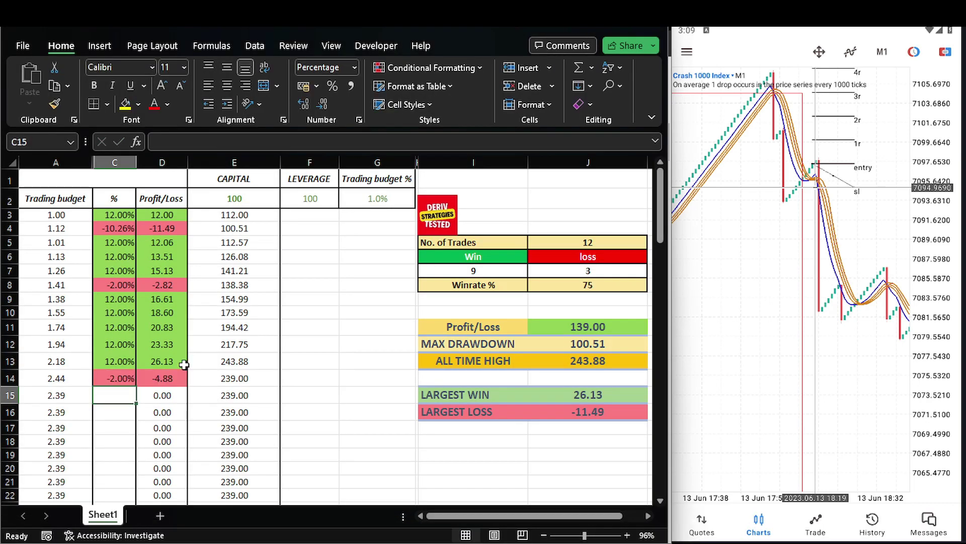
Step: Return to the calculator in Chrome and set the Lot Size to 2
mouse_move(659, 526)
key("BackSpace")
key("BackSpace")
key("BackSpace")
type("5")
key("BackSpace")
type("2")
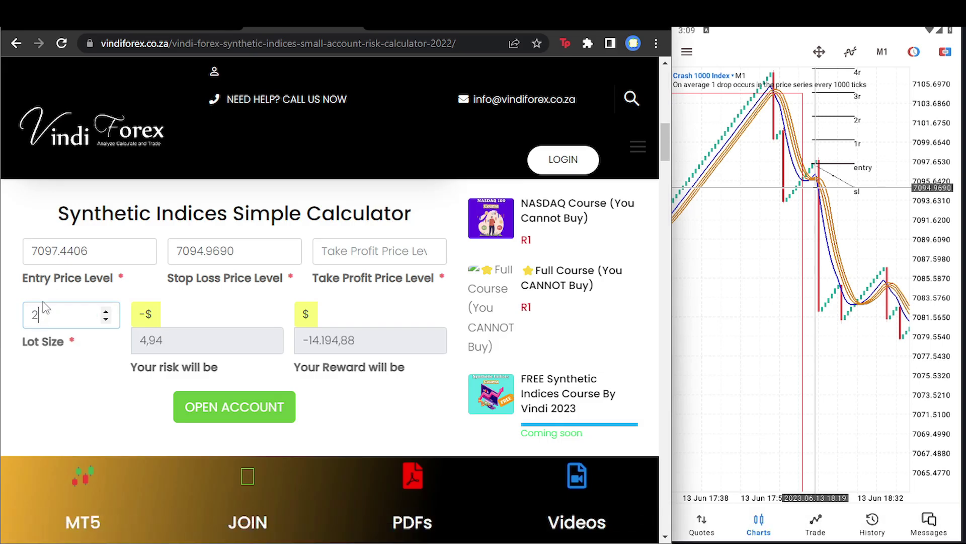
Step: Read the low of the drop past the stop loss with the crosshair and set the Stop Loss Price Level to 7082.4851
left_click_drag(785, 200, 786, 330)
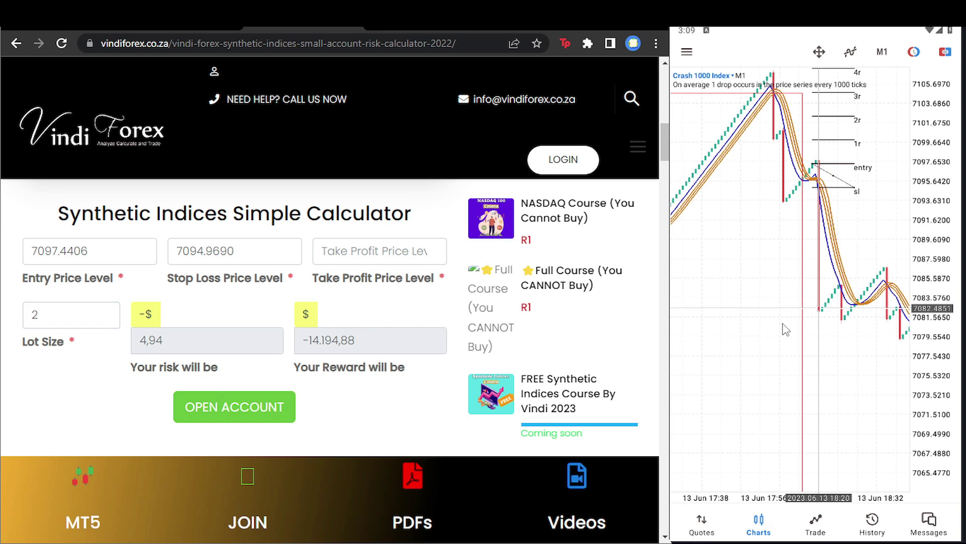
double_click(247, 250)
type("70")
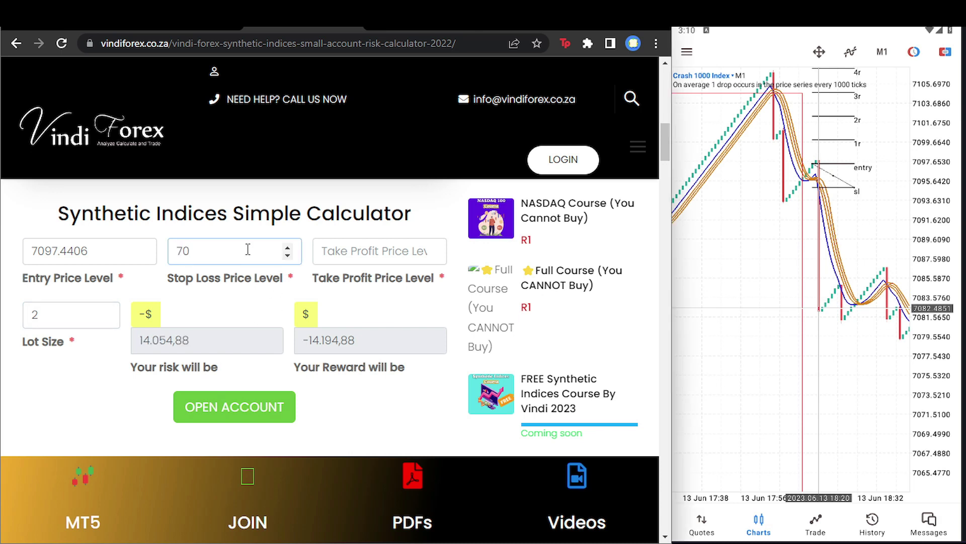
type("82.4851")
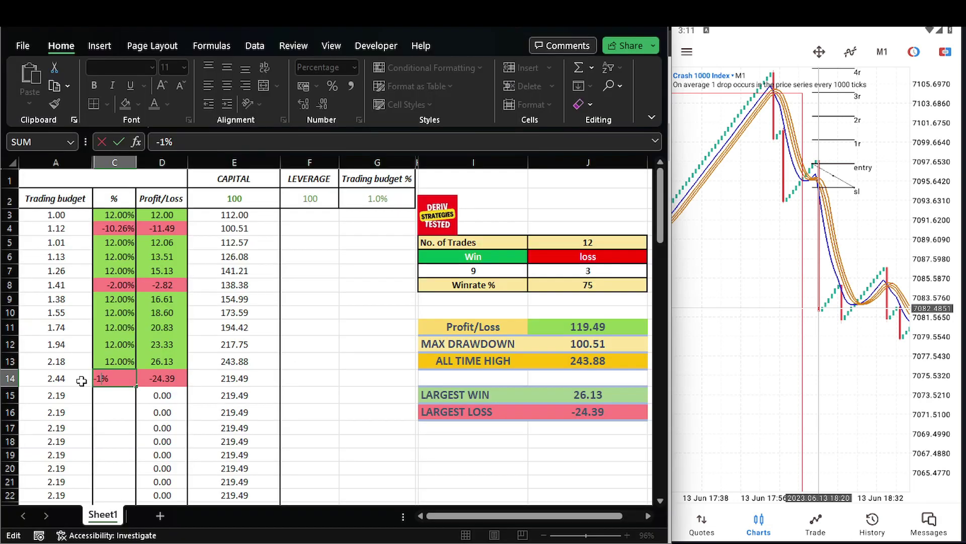
Step: Correct the twelfth trade's result in cell C14 to -12%
type("1")
key("Return")
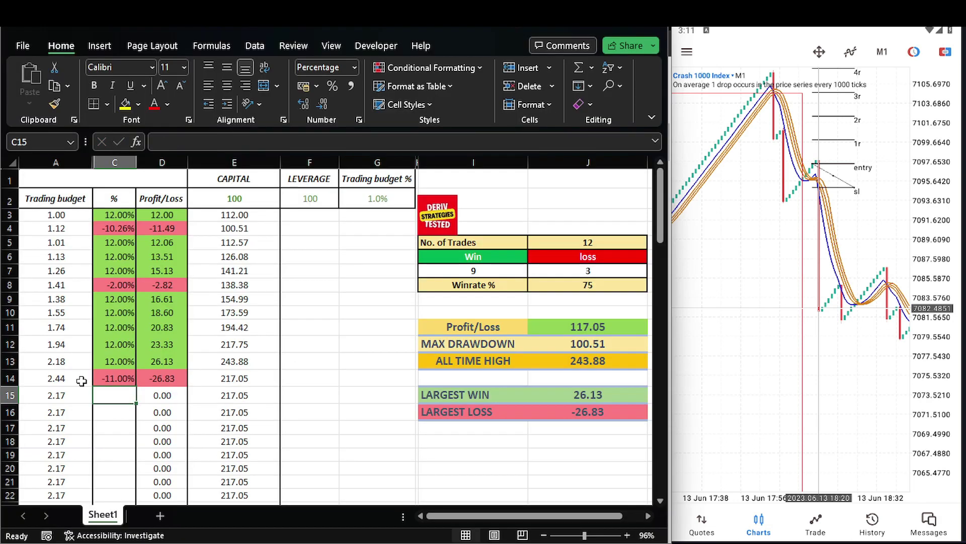
double_click(109, 378)
key("BackSpace")
type("2")
key("Return")
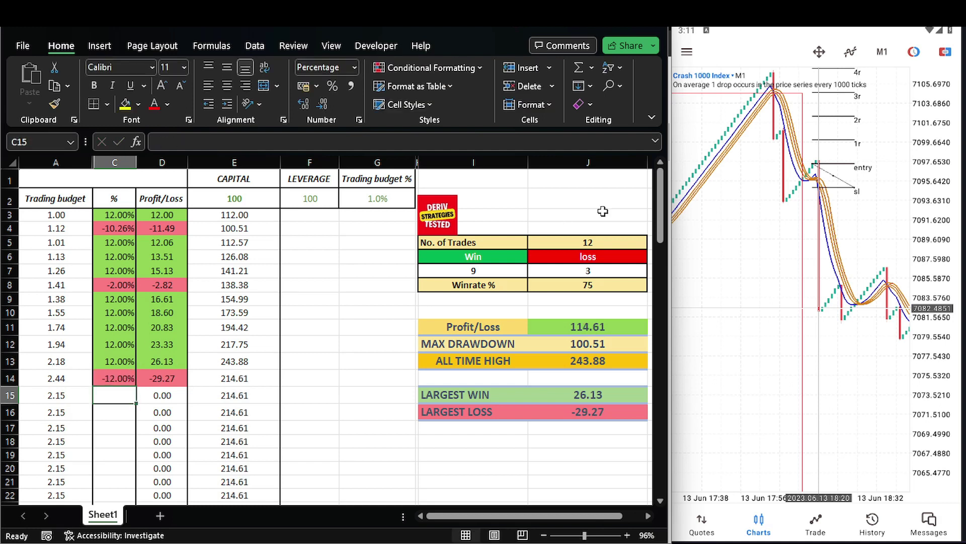
Step: Draw a Fibonacci retracement from entry to stop loss at the upward crossover between 13 Jun 21:08 and 21:26
left_click(720, 237)
left_click_drag(931, 232, 850, 226)
left_click(853, 231)
left_click_drag(859, 262, 798, 307)
left_click_drag(847, 370, 770, 340)
left_click_drag(856, 327, 723, 324)
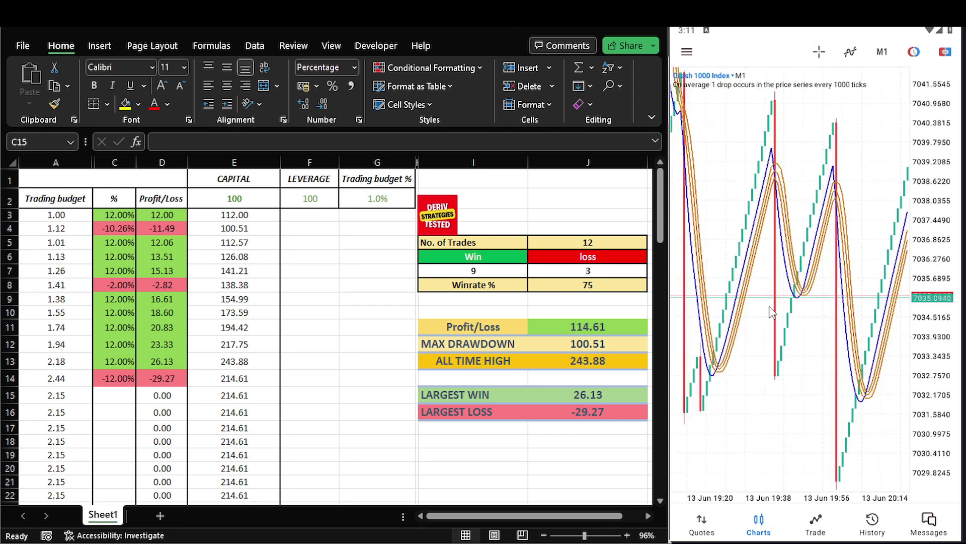
left_click_drag(841, 312, 732, 305)
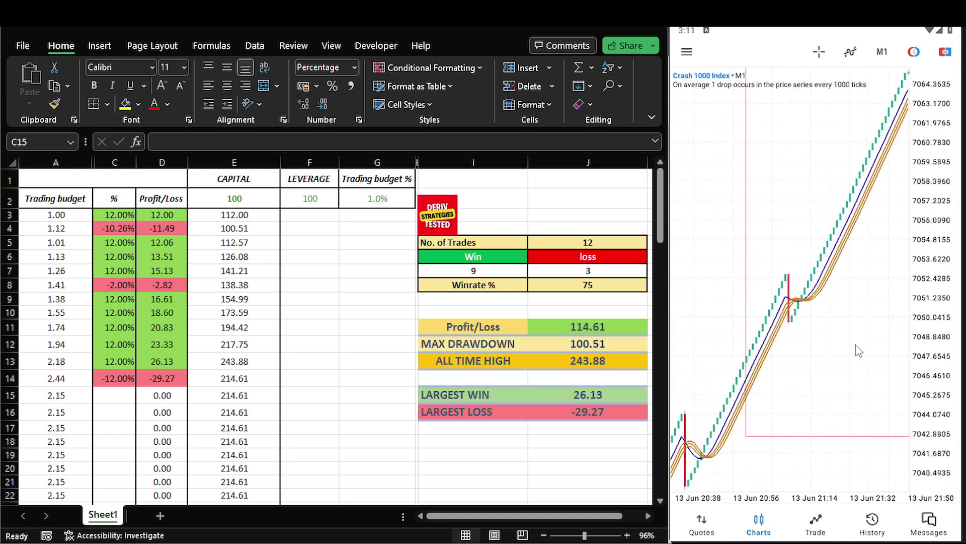
left_click_drag(858, 351, 729, 330)
left_click_drag(825, 302, 873, 293)
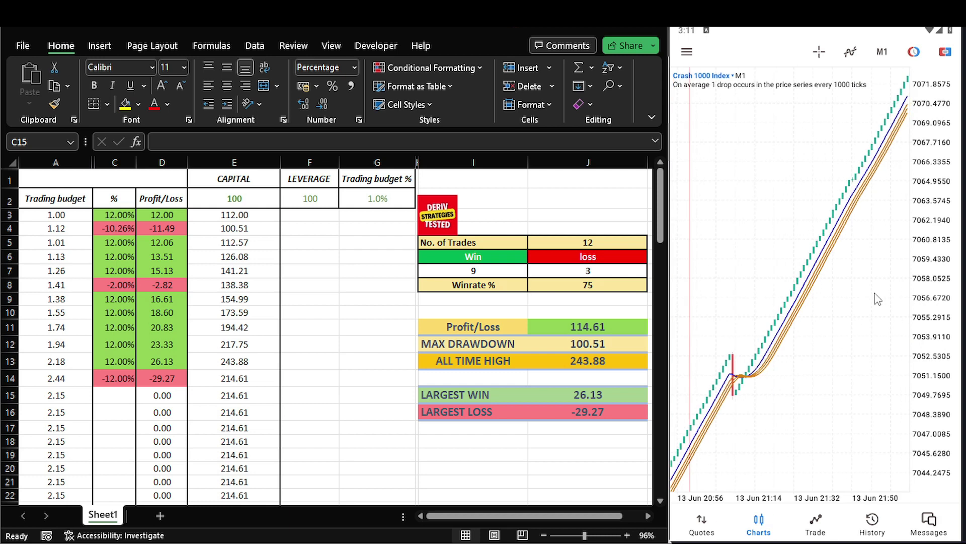
left_click(797, 315)
left_click(752, 345)
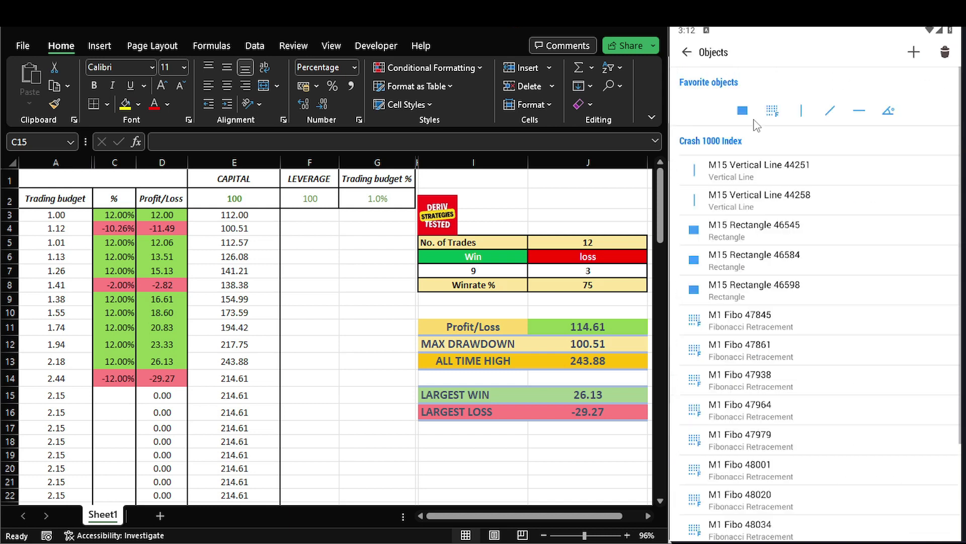
left_click(770, 112)
left_click_drag(758, 332, 803, 346)
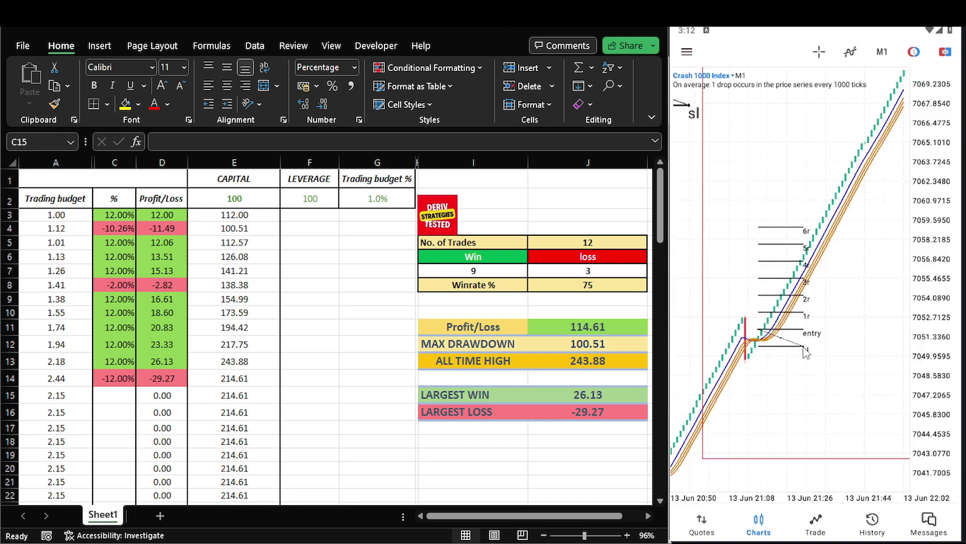
Step: Record the thirteenth trade's result as 12% in cell C15
left_click(114, 393)
type("12")
key("Return")
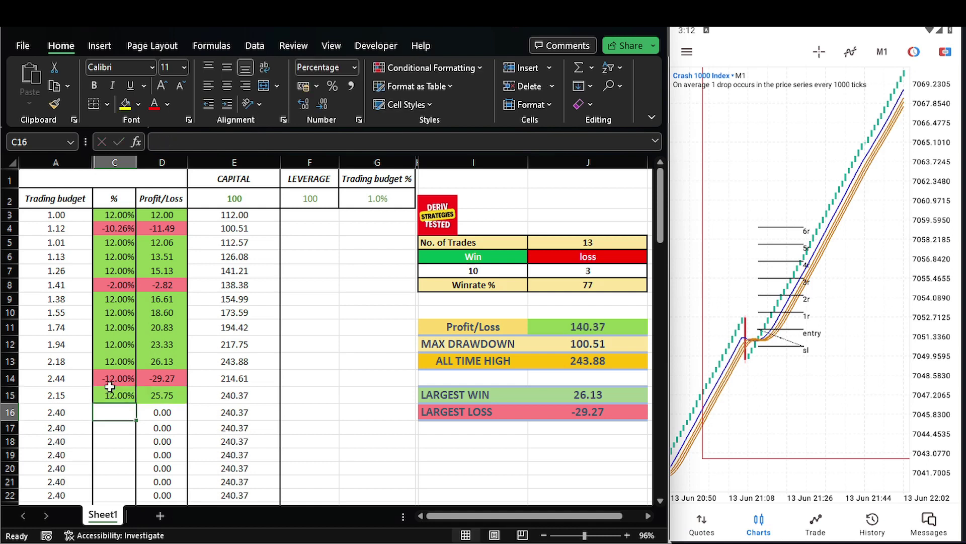
Step: Draw a Fibonacci retracement from entry to stop loss at the small crossover between 13 Jun 22:14 and 22:32
left_click_drag(881, 190, 729, 191)
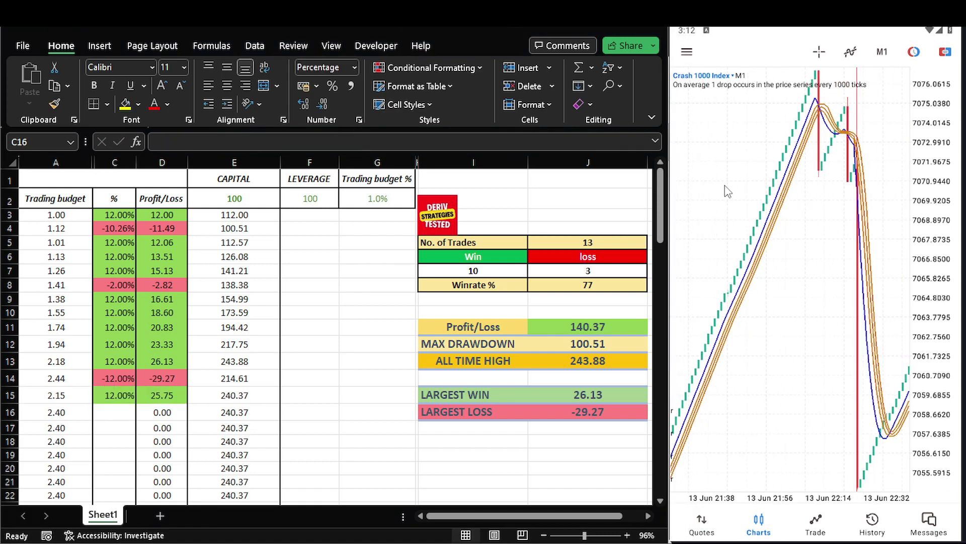
left_click(816, 219)
left_click(770, 250)
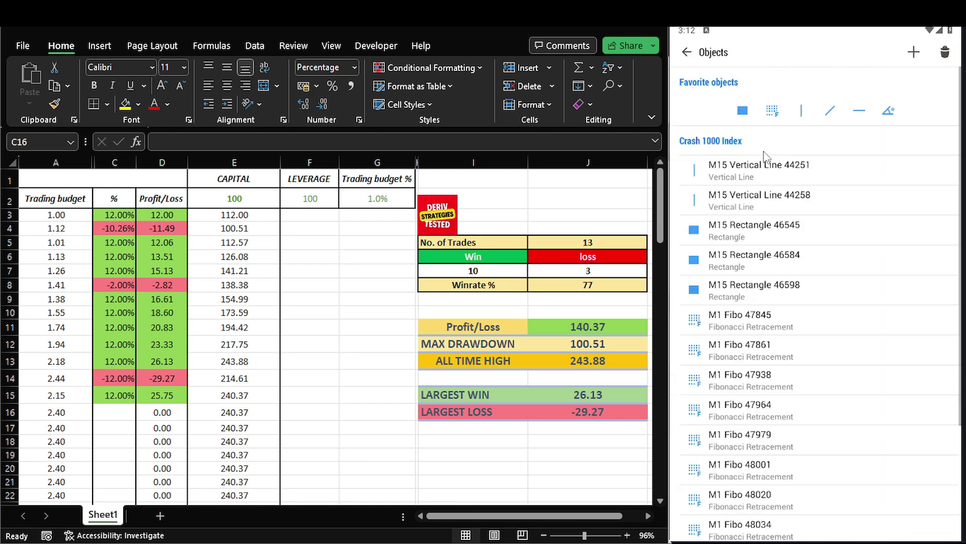
left_click(775, 119)
left_click_drag(838, 115, 889, 146)
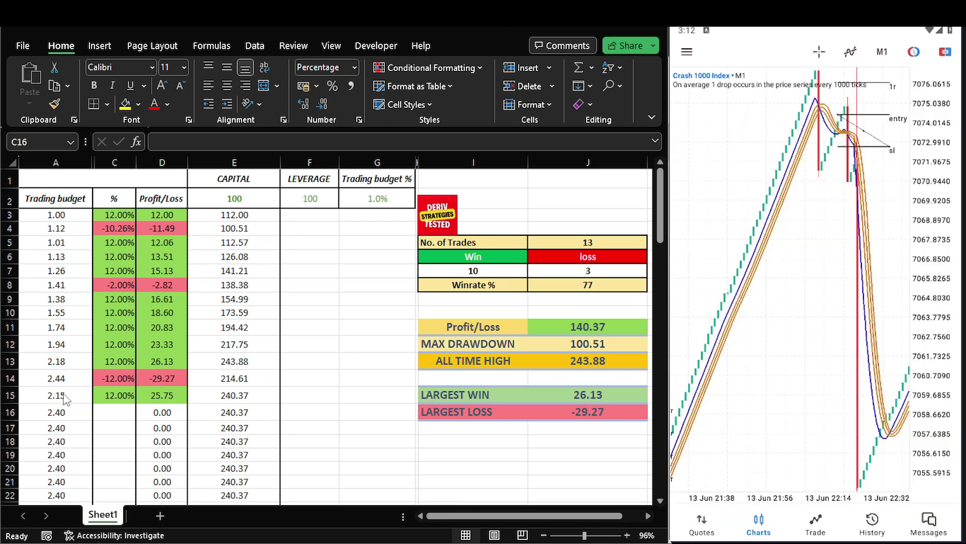
Step: Record the fourteenth trade's result as -4% in cell C16 and enlarge the spreadsheet to fill the screen
left_click(108, 405)
type("-4")
key("Return")
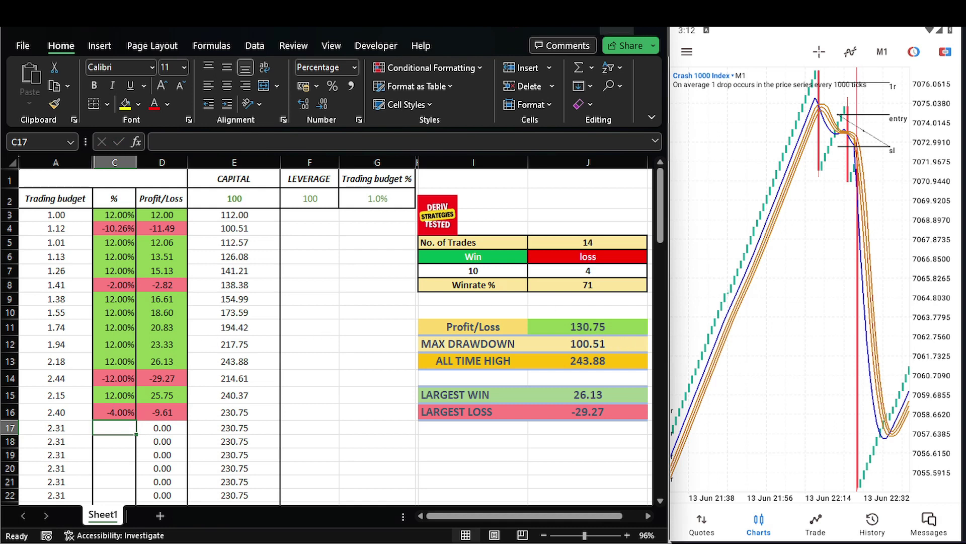
left_click(617, 30)
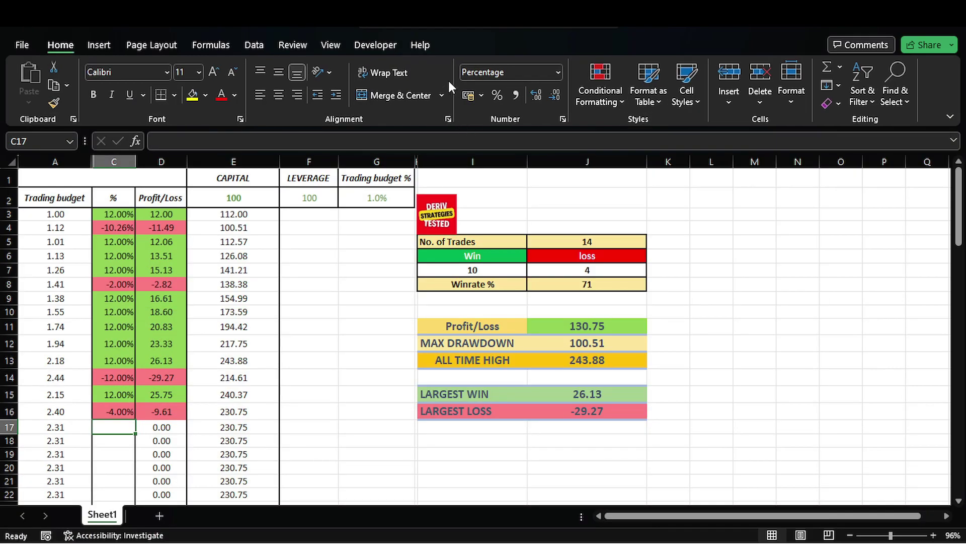